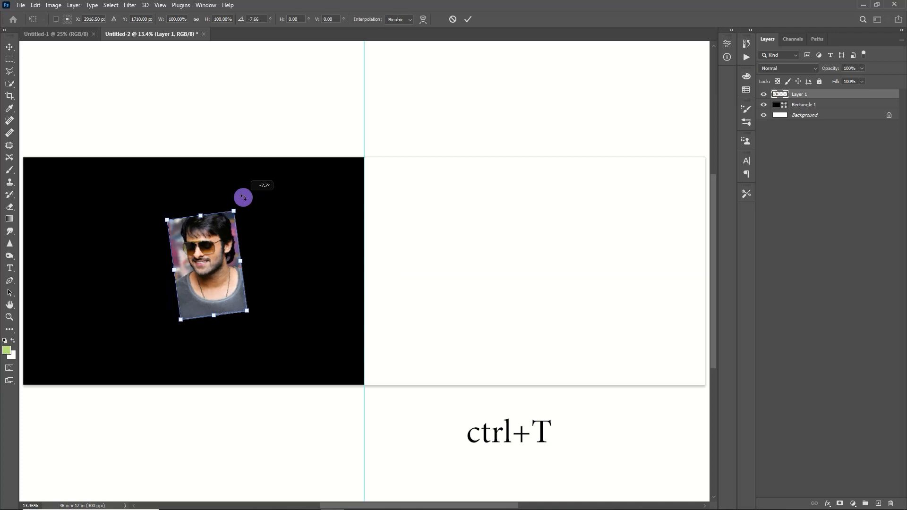
- Rotate the portrait 90° clockwise, align it to the rectangle's top-left corner, and scale it to fill
right_click(233, 265)
left_click(280, 428)
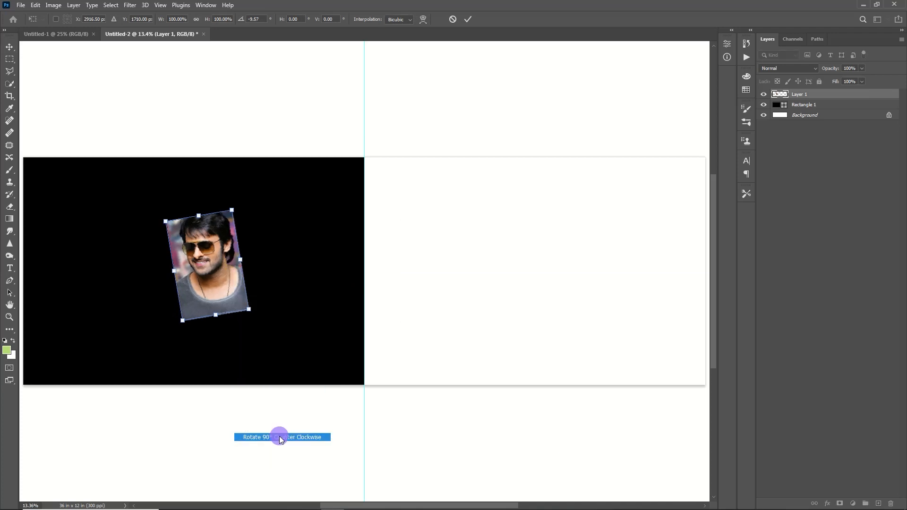
left_click_drag(261, 211, 298, 202)
left_click_drag(203, 274, 73, 199)
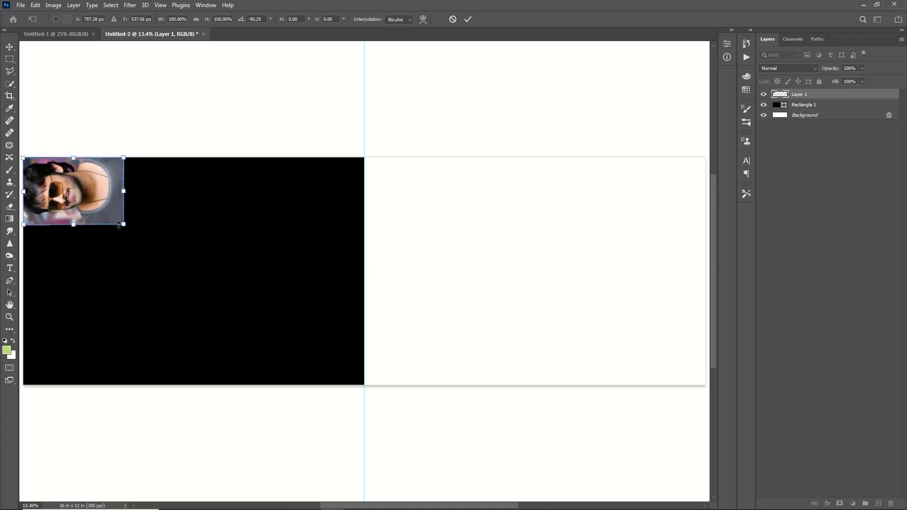
left_click_drag(123, 224, 333, 431)
- Commit the transform and clip the portrait layer to the black rectangle
left_click(467, 19)
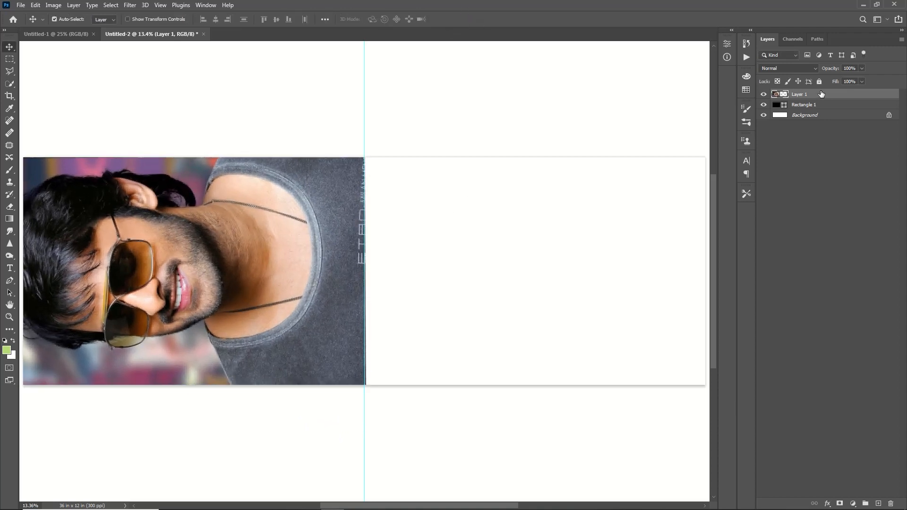
right_click(821, 94)
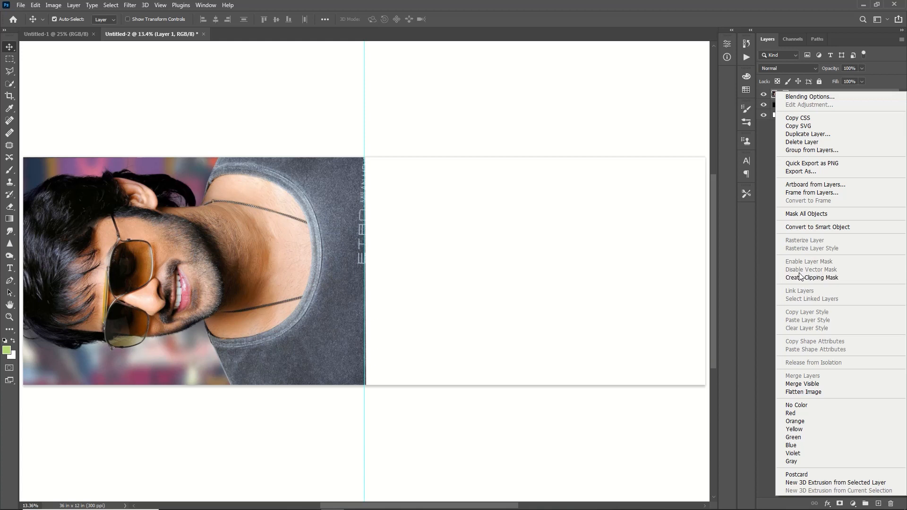
left_click(801, 276)
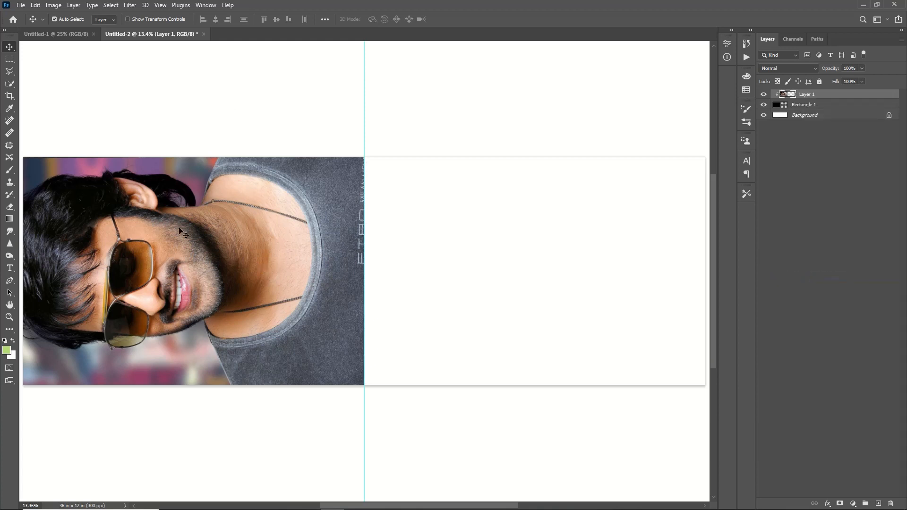
- Draw a small square over the face with no fill and a white 7 pt outline
key("u")
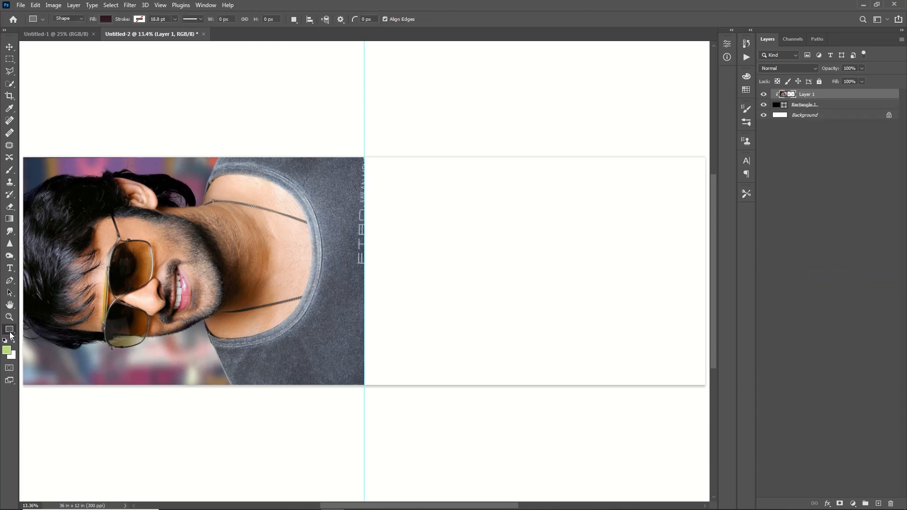
left_click_drag(164, 195, 197, 236)
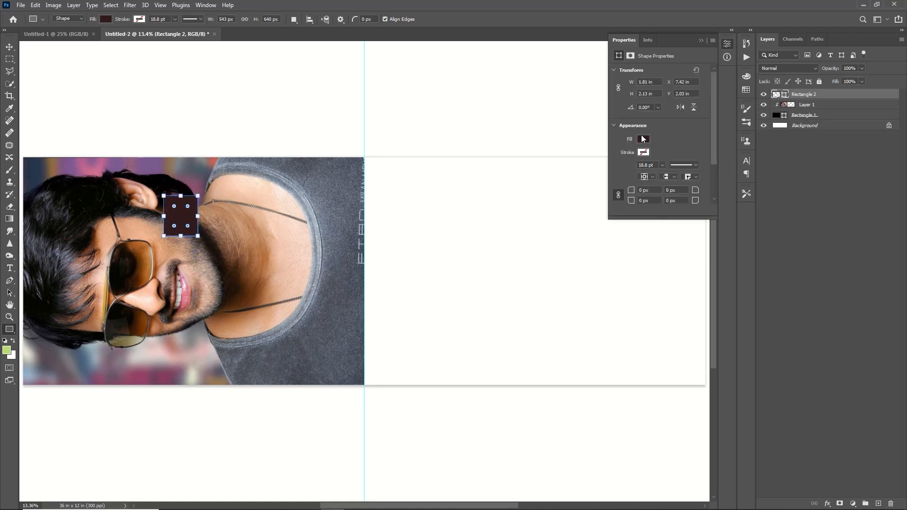
left_click(643, 139)
left_click(622, 158)
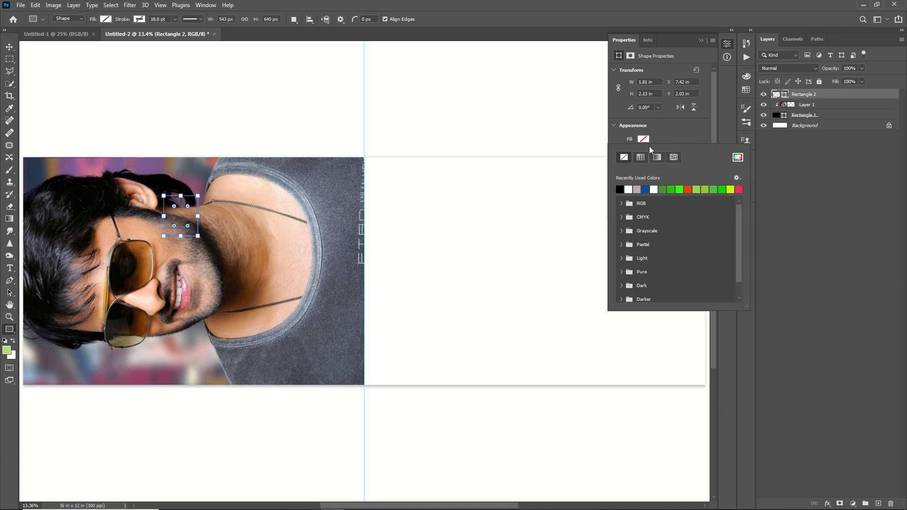
left_click(656, 140)
left_click(642, 152)
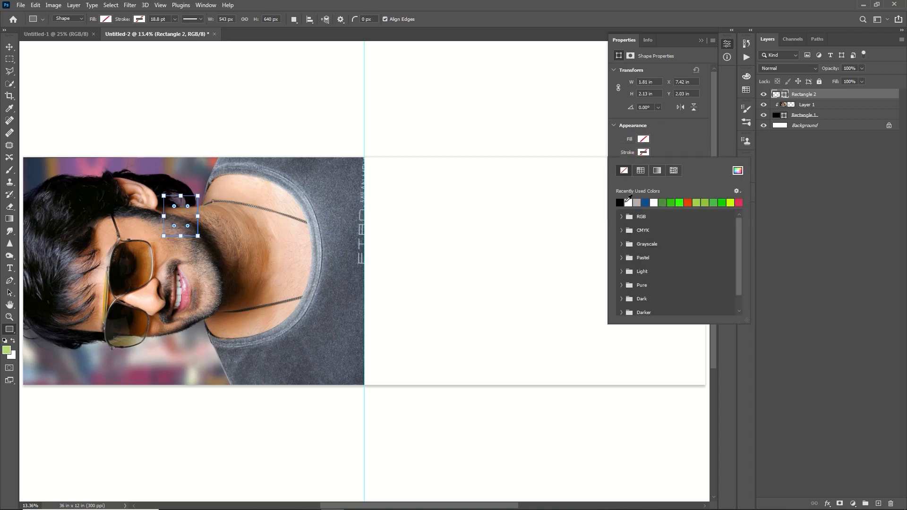
left_click(630, 203)
left_click(666, 145)
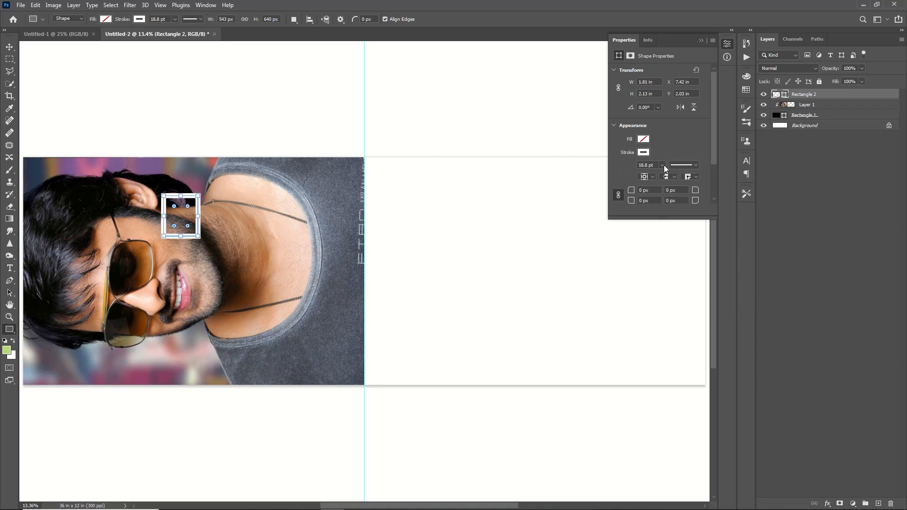
left_click_drag(653, 176, 654, 177)
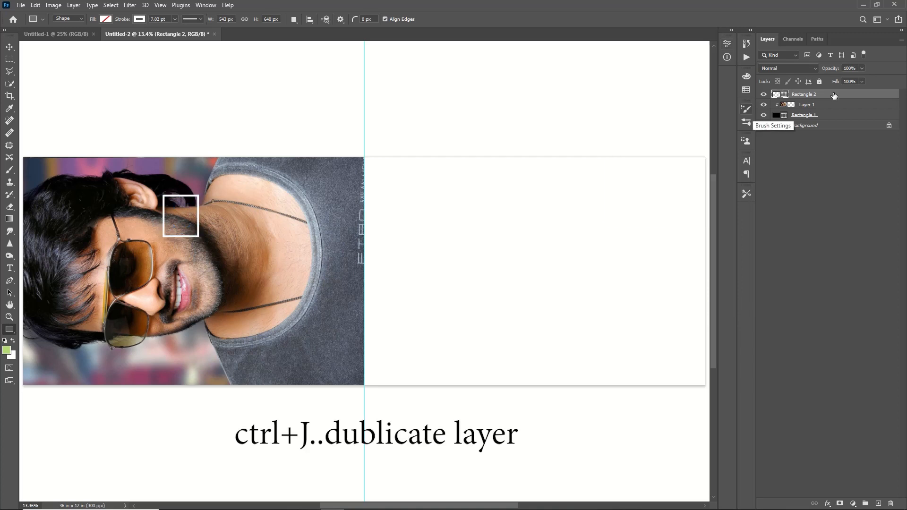
- Duplicate the frame as a solid white, strokeless copy, place it underneath, and shorten it to 184 px
key("ctrl+j")
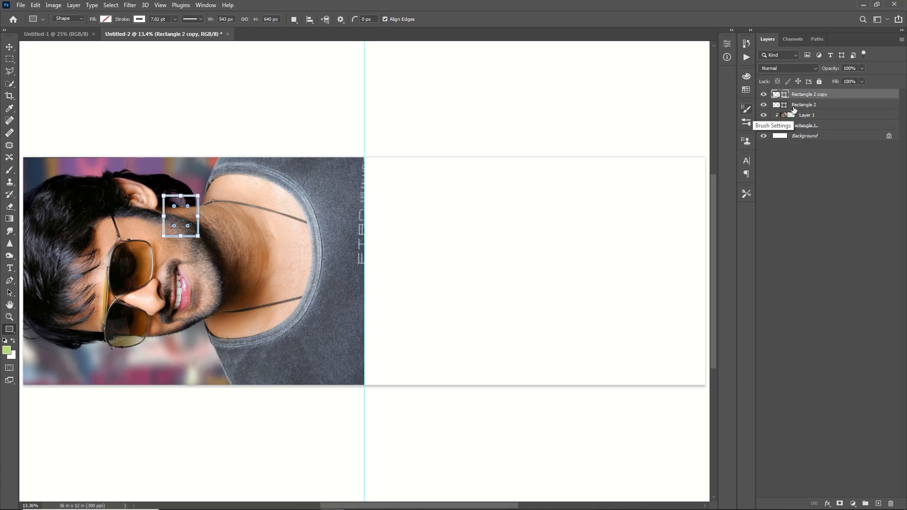
left_click(105, 20)
left_click(66, 38)
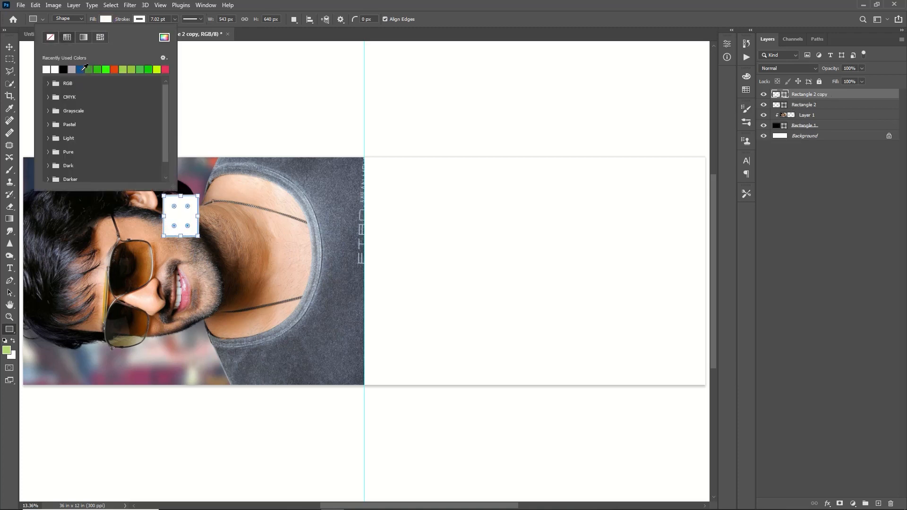
left_click(139, 19)
left_click(139, 19)
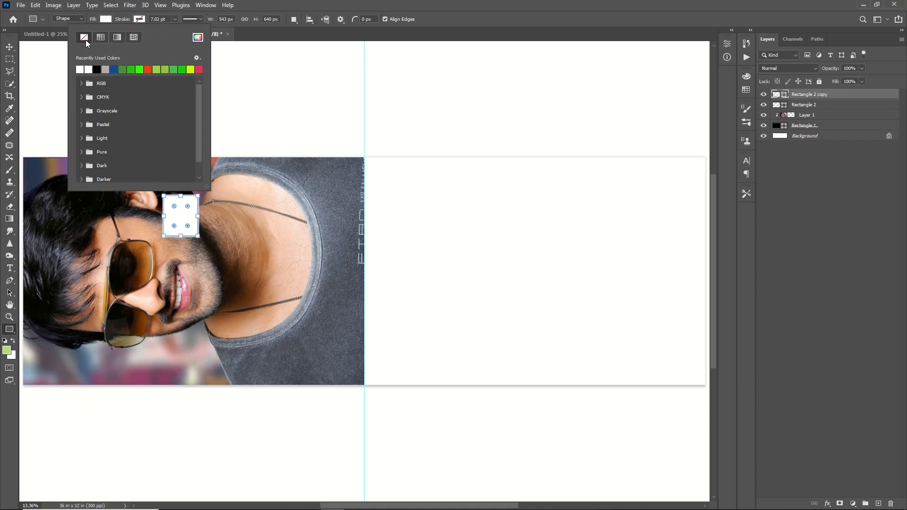
left_click(83, 37)
left_click(265, 36)
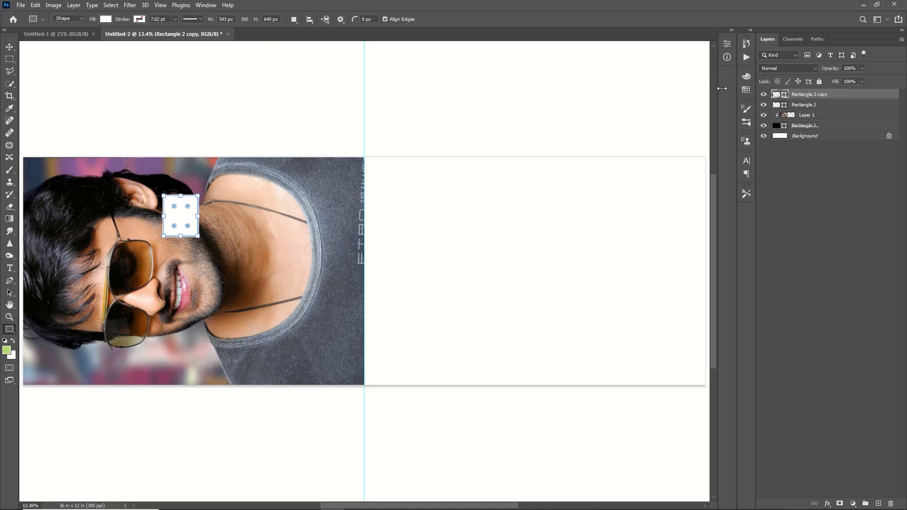
left_click_drag(815, 94, 819, 111)
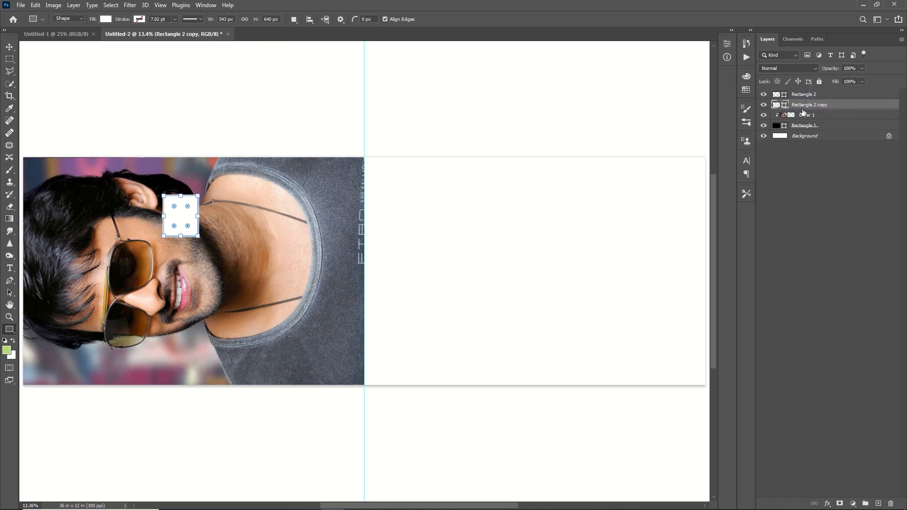
left_click_drag(179, 194, 184, 225)
- Merge the strip into the frame, rotate it about -47°, and move it to the portrait's lower left
key("ctrl+e")
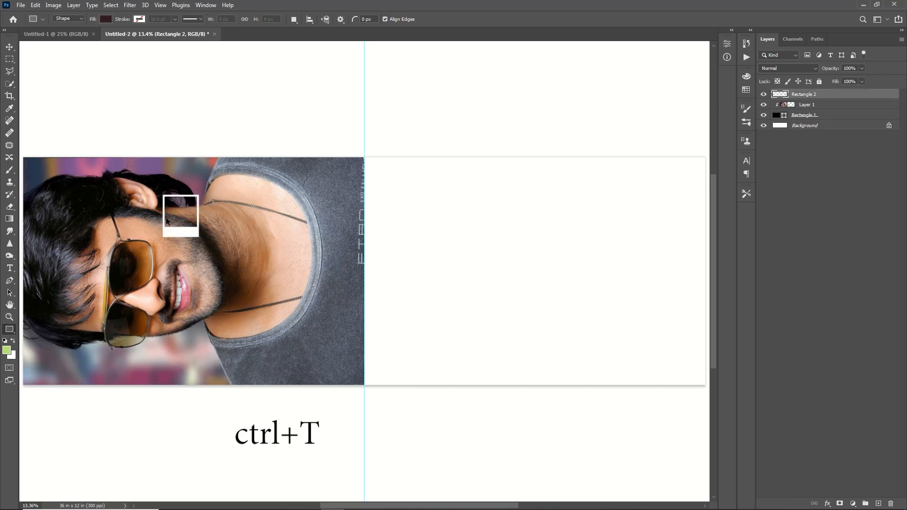
key("ctrl+t")
left_click_drag(208, 163, 122, 196)
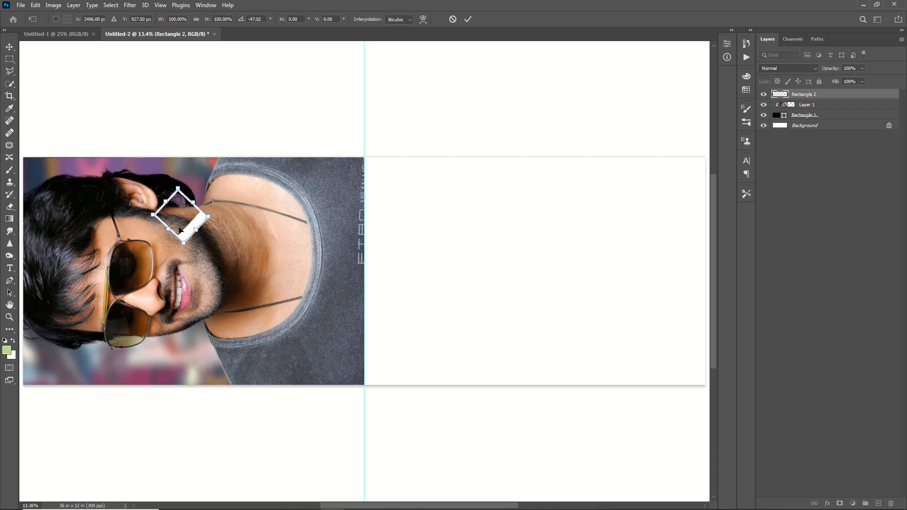
key("Return")
key("ctrl+t")
left_click_drag(163, 217, 98, 355)
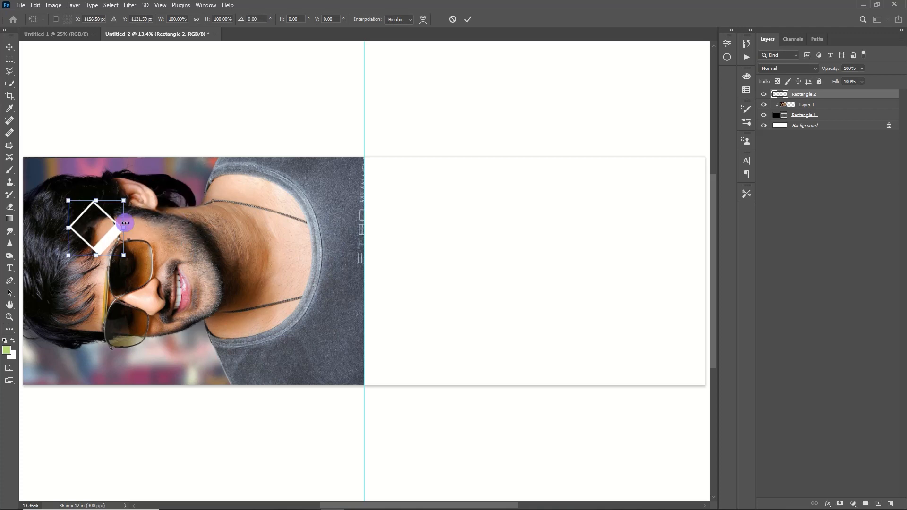
left_click(468, 19)
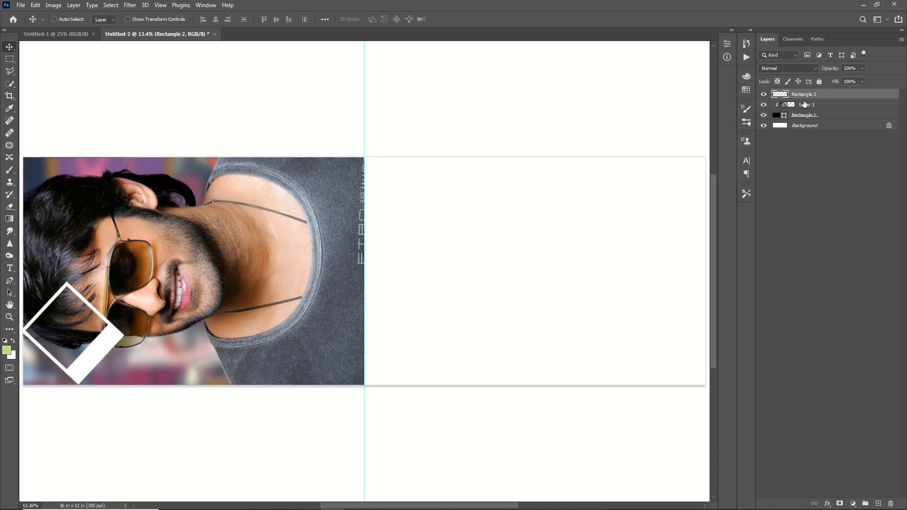
- Add two rotated frame copies, the first at about -58°, placed up and to the left
key("ctrl+j")
key("ctrl+t")
left_click_drag(72, 330, 91, 279)
left_click_drag(176, 206, 78, 162)
left_click_drag(76, 278, 48, 278)
key("Return")
key("ctrl+j")
key("ctrl+t")
left_click_drag(96, 262, 92, 210)
left_click_drag(114, 176, 79, 202)
left_click(468, 19)
- Add copy 3, rotated about -72° and shifted up and left
key("ctrl+j")
key("ctrl+t")
left_click_drag(128, 140, 28, 98)
left_click_drag(75, 191, 68, 181)
key("Return")
- Duplicate the original frame and place copy 5 at the lower left, rotated about -82°
left_click(89, 365, "ctrl")
key("ctrl+j")
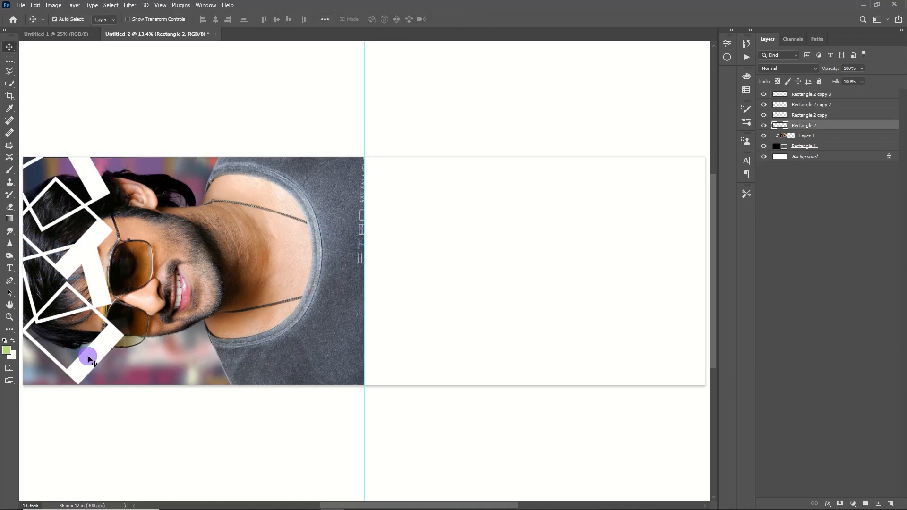
key("ctrl+j")
left_click(92, 370, "ctrl")
left_click(100, 355, "ctrl")
key("ctrl+t")
left_click_drag(99, 355, 85, 404)
left_click_drag(128, 412, 123, 352)
left_click_drag(88, 355, 81, 347)
left_click_drag(136, 363, 119, 323)
left_click(467, 19)
- Reposition the first copies and add copies 6 and 7, rotated and spread across the portrait
left_click_drag(98, 277, 81, 298)
left_click_drag(83, 260, 83, 247)
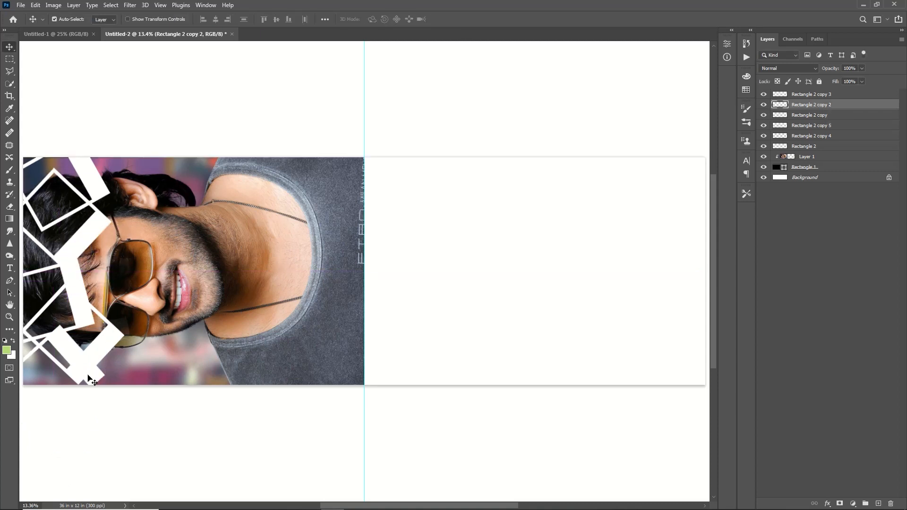
left_click(98, 183)
key("ctrl+j")
key("ctrl+t")
left_click_drag(99, 182, 131, 288)
left_click(468, 20)
key("ctrl+j")
key("ctrl+t")
left_click_drag(187, 206, 190, 156)
left_click_drag(118, 255, 146, 334)
left_click(467, 19)
- Add copies 8 and 9, with copy 8 rotated about -34°
key("ctrl+j")
key("ctrl+t")
left_click_drag(191, 303, 174, 264)
left_click_drag(139, 341, 185, 343)
left_click(467, 20)
key("ctrl+j")
key("ctrl+t")
left_click_drag(232, 302, 243, 352)
left_click_drag(180, 347, 168, 372)
left_click(468, 20)
- Add copy 10 rotated about -44°, undoing a stray upward move
key("ctrl+j")
key("ctrl+t")
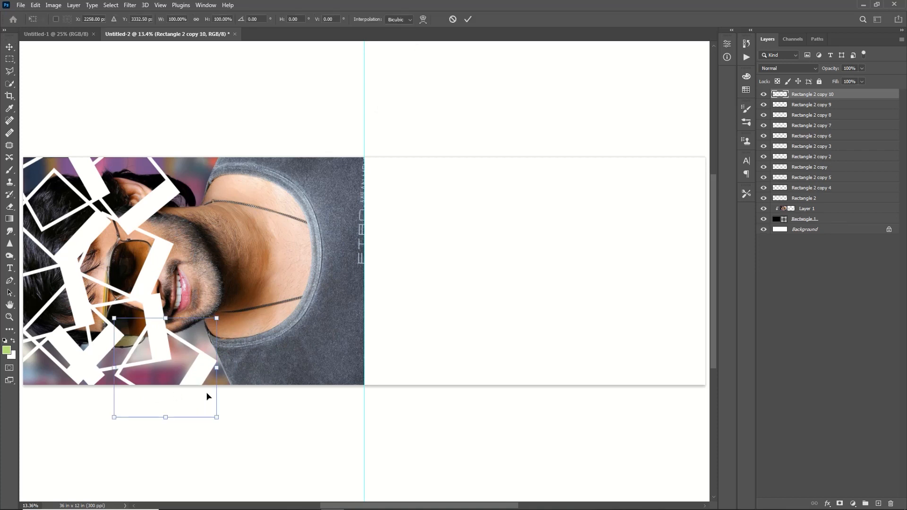
left_click_drag(208, 397, 231, 325)
left_click_drag(185, 319, 187, 329)
key("Return")
left_click_drag(223, 286, 212, 218)
key("ctrl+z")
- Add copies 11 and 12 and rotate copy 10 by about 21°
key("ctrl+j")
mouse_move(218, 287)
left_mouse_down()
mouse_move(213, 185)
mouse_move(217, 264)
mouse_move(245, 283)
mouse_move(231, 295)
mouse_move(217, 288)
left_mouse_up()
key("ctrl+j")
key("ctrl+t")
key("Return")
left_click(222, 287)
key("ctrl+t")
left_click_drag(279, 270, 281, 305)
left_click(468, 19)
- Add frame copies 13 through 16, moving and rotating copy 13
key("ctrl+j")
key("ctrl+t")
left_click_drag(209, 316, 253, 327)
key("ctrl+j")
key("ctrl+t")
left_click(468, 19)
key("ctrl+j")
key("ctrl+t")
left_click(468, 20)
key("ctrl+j")
key("ctrl+t")
left_click(472, 19)
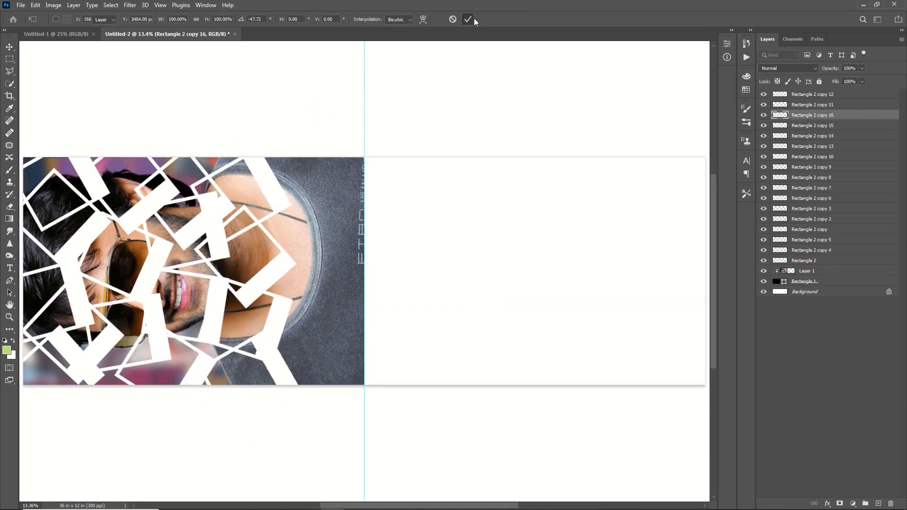
- Add copies 17 through 20, moving copy 18 upward and copy 20 toward the top
key("ctrl+j")
left_click(468, 19)
key("ctrl+j")
key("ctrl+t")
left_click_drag(371, 242, 349, 212)
key("ctrl+j")
left_click(467, 20)
key("ctrl+j")
key("ctrl+t")
left_click_drag(400, 182, 425, 56)
- Try re-rotating copy 4 to about -37°, cancelling the transform each time
left_click(468, 19)
left_click(113, 343, "ctrl")
key("ctrl+t")
left_click_drag(178, 250, 116, 173)
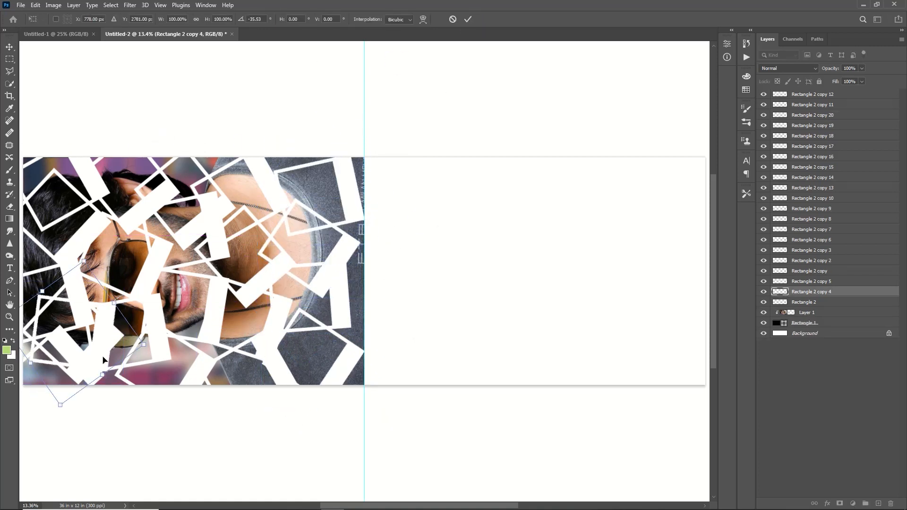
left_click(454, 20)
key("ctrl+t")
left_click_drag(167, 232, 63, 122)
left_click(453, 20)
- Delete copy 4 and, after a brief rotation attempt, the original frame
key("Delete")
key("ctrl+t")
left_click_drag(174, 236, 101, 196)
left_click_drag(44, 317, 75, 340)
left_click(452, 19)
key("Delete")
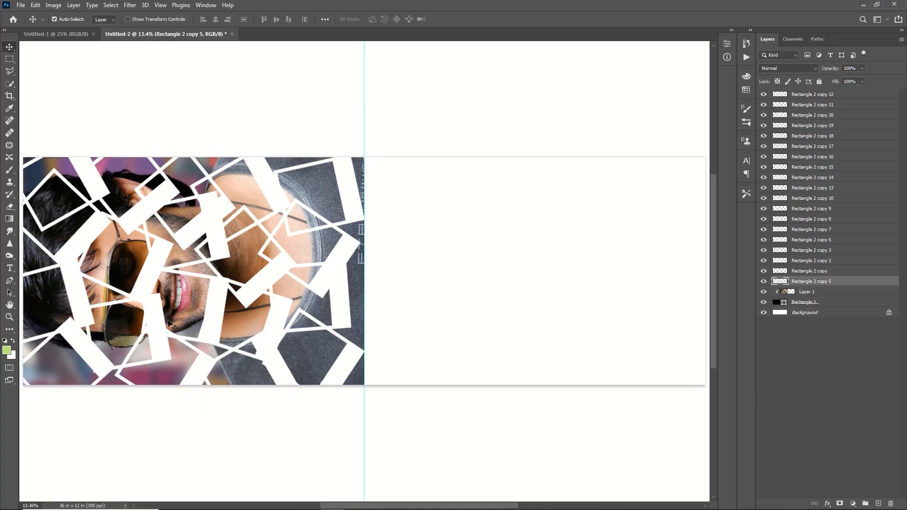
- Nudge copies 5, 7 and 8 into place and select all copies through Rectangle 2 copy 12
left_click_drag(216, 308, 235, 307)
left_click_drag(155, 264, 162, 266)
left_click(168, 315)
mouse_move(153, 300)
left_mouse_down()
mouse_move(162, 303)
mouse_move(144, 298)
left_mouse_up()
left_click(808, 282)
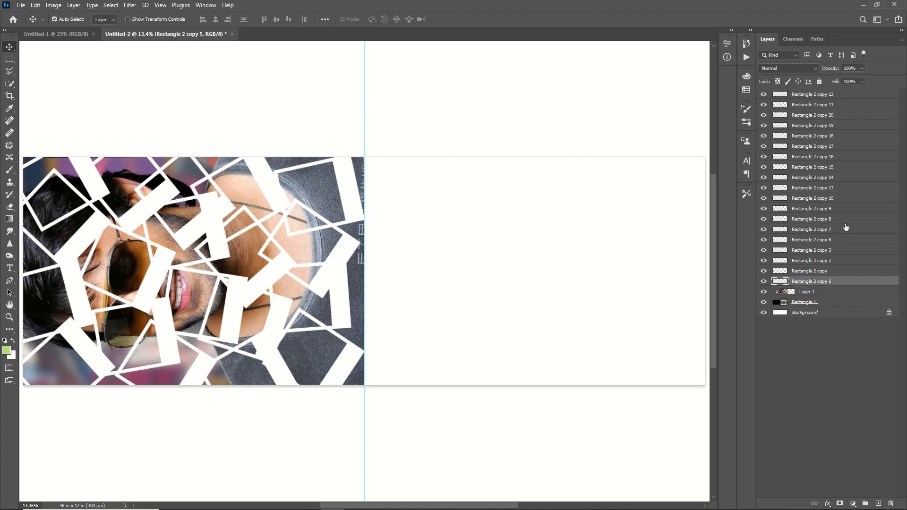
left_click(826, 95, "shift")
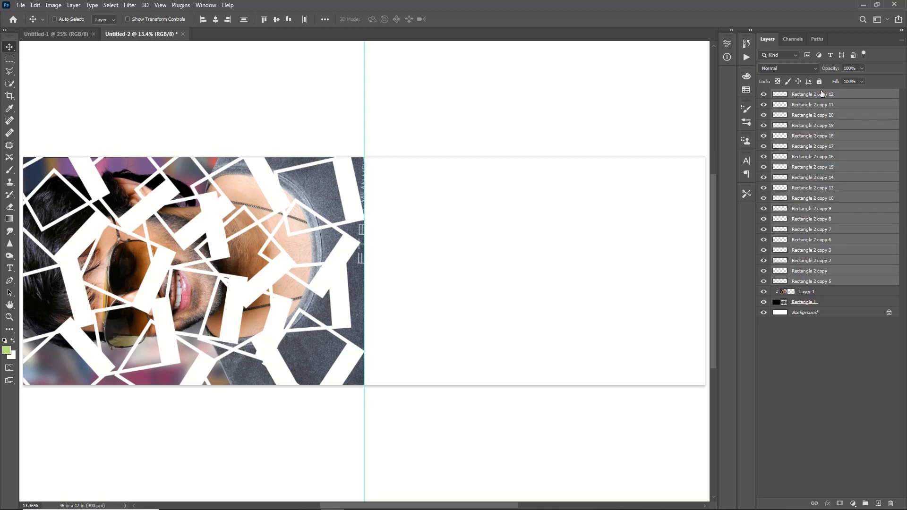
- Merge the frame copies into one layer and give it a black Color Overlay
key("ctrl+e")
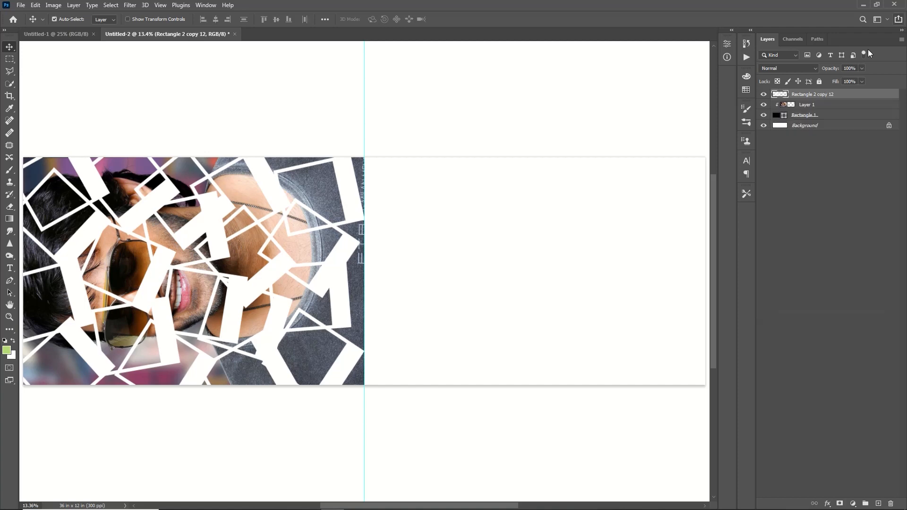
double_click(854, 94)
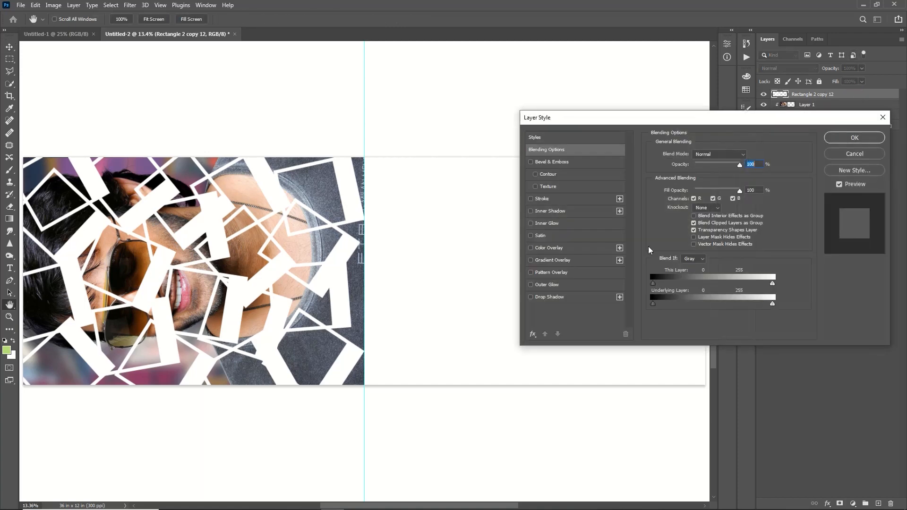
left_click(548, 247)
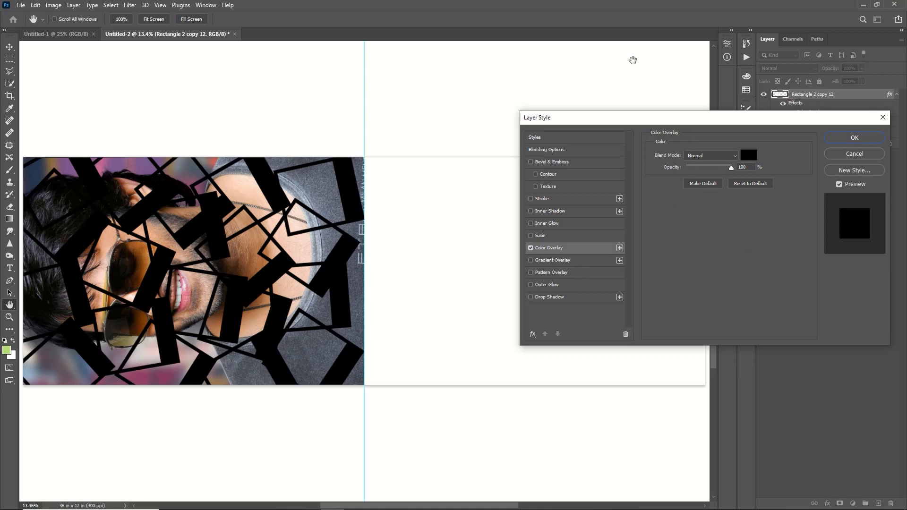
- Add a drop shadow to the frames: 36% opacity, 26 px distance, 31% spread, 128 px size
left_click(549, 296)
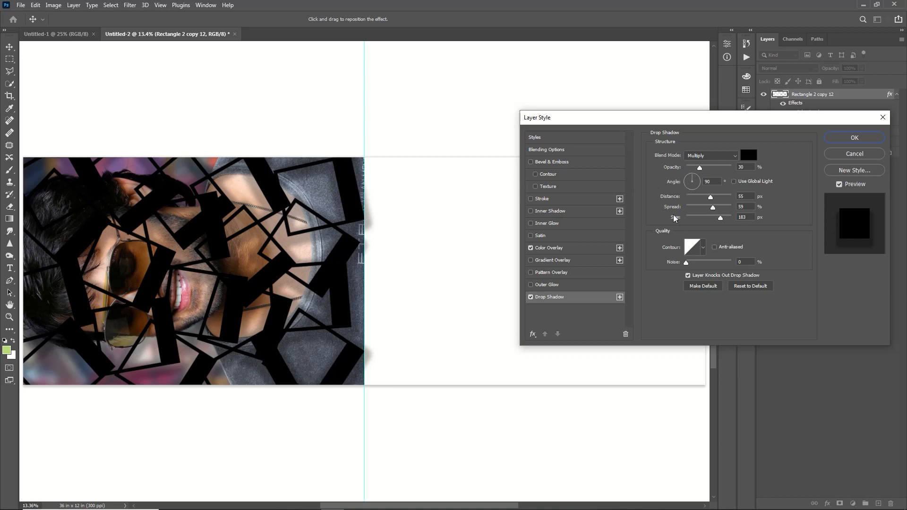
left_click(698, 164)
left_click_drag(702, 172, 692, 172)
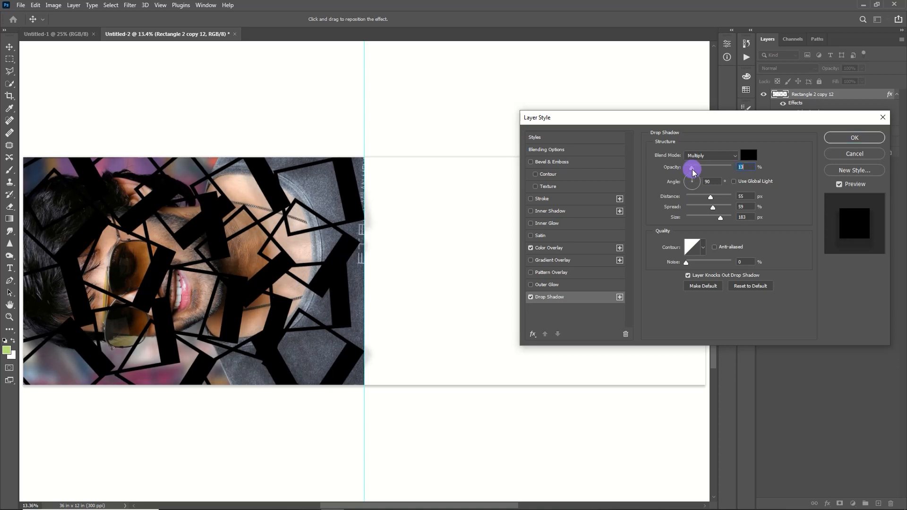
left_click_drag(712, 207, 686, 216)
mouse_move(702, 169)
left_mouse_down()
mouse_move(715, 174)
mouse_move(699, 167)
left_mouse_up()
left_click_drag(710, 197, 712, 220)
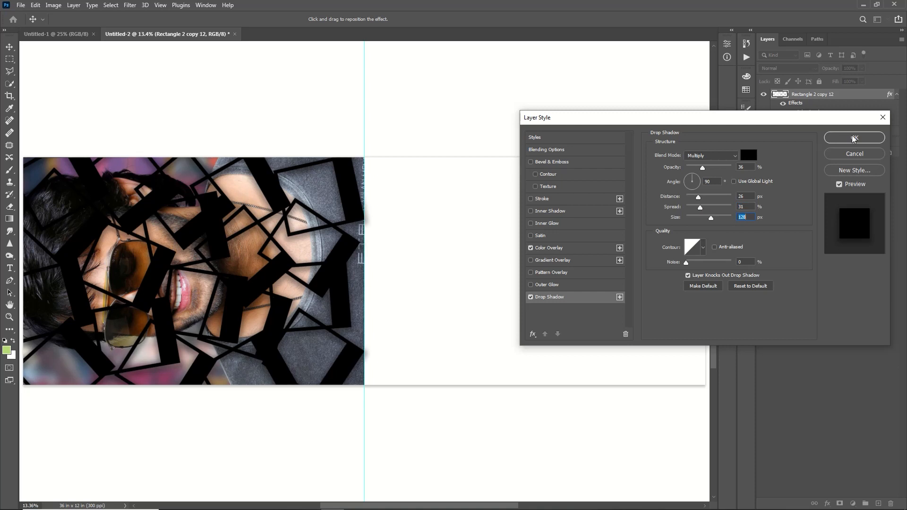
left_click(853, 137)
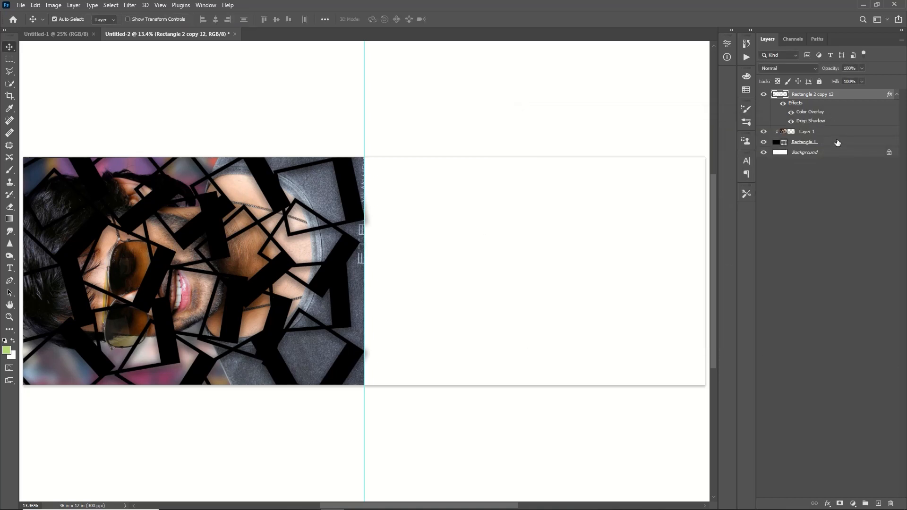
- Add a Black & White adjustment with darker reds, clipped to the left portrait Layer 1
left_click(834, 133)
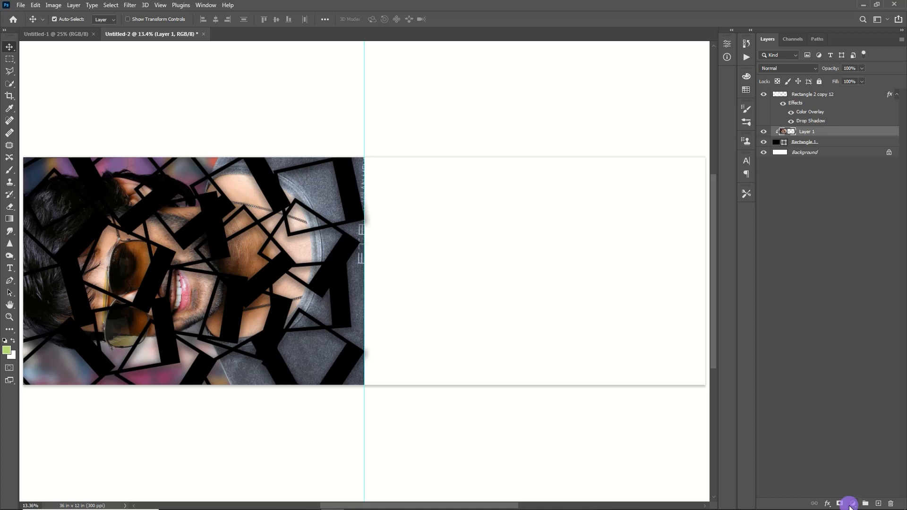
left_click(850, 503)
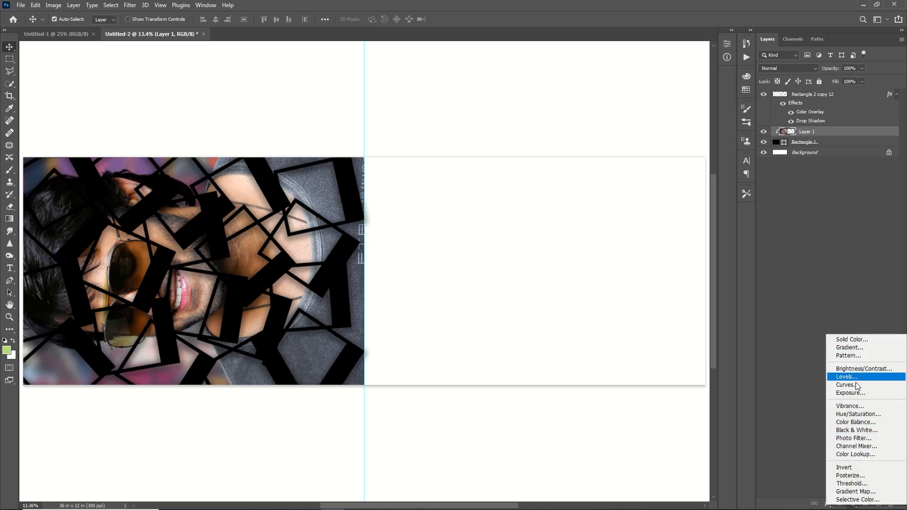
left_click(858, 429)
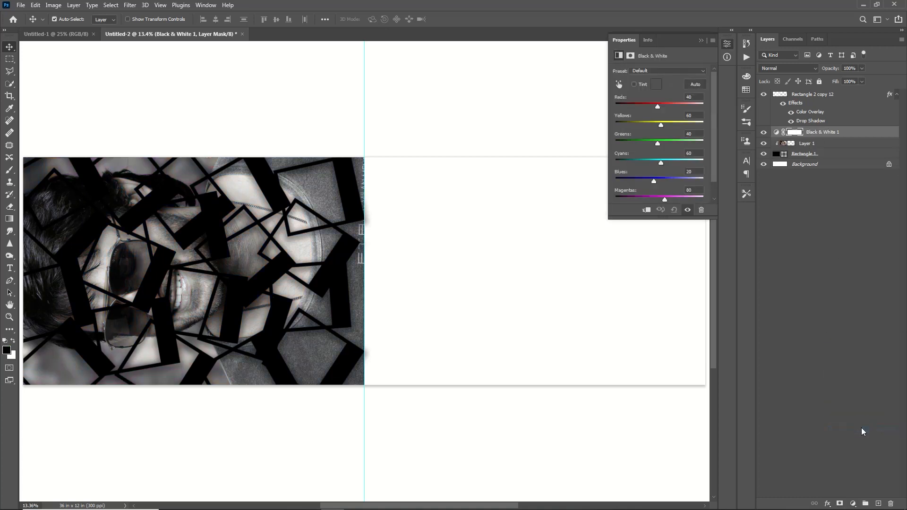
left_click_drag(657, 106, 656, 104)
right_click(819, 137)
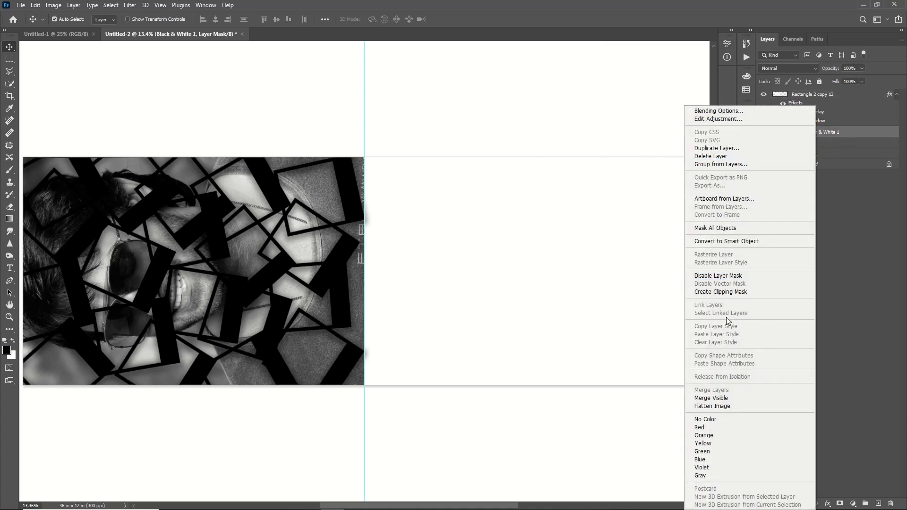
left_click(727, 291)
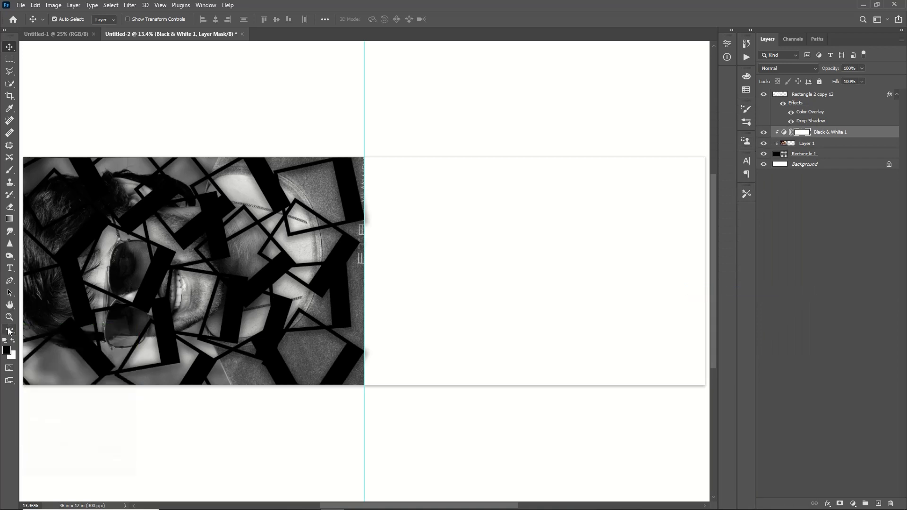
- Draw a dark rectangle across the banner's right half
left_click(9, 329)
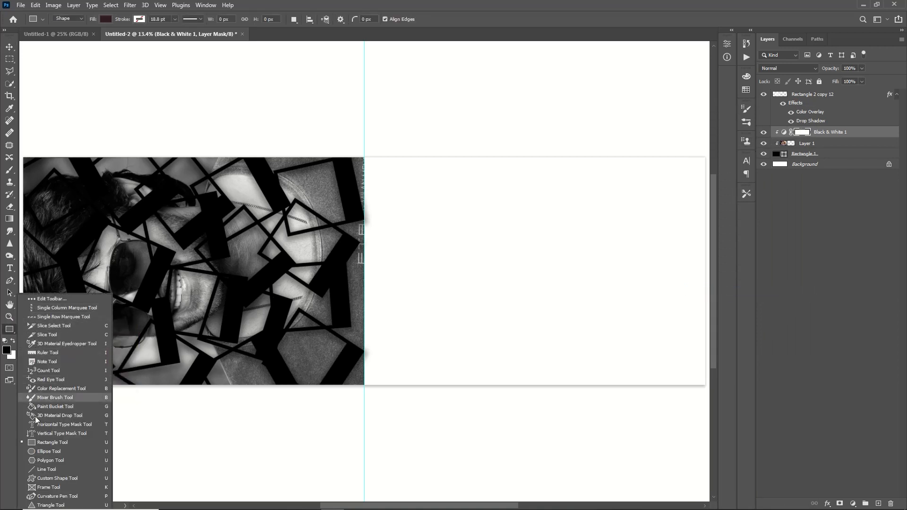
left_click(49, 441)
mouse_move(356, 163)
left_mouse_down()
mouse_move(362, 152)
mouse_move(701, 384)
left_mouse_up()
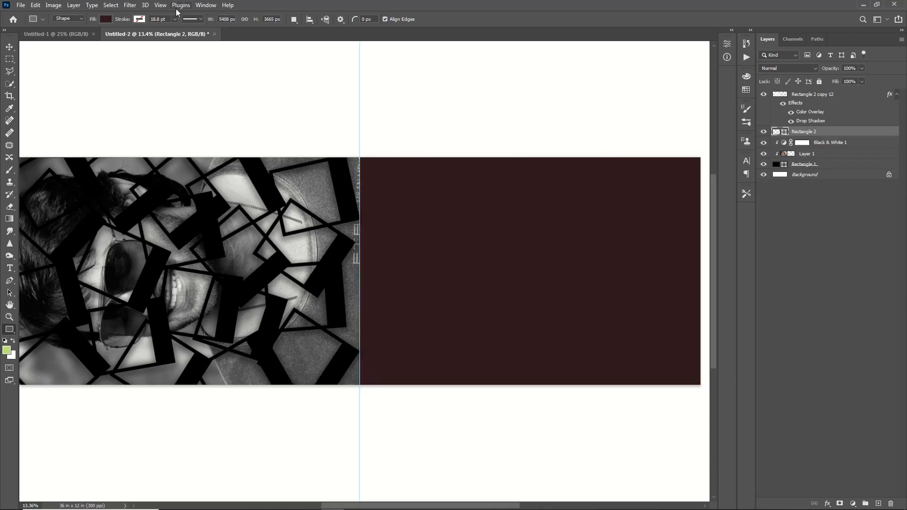
left_click(20, 5)
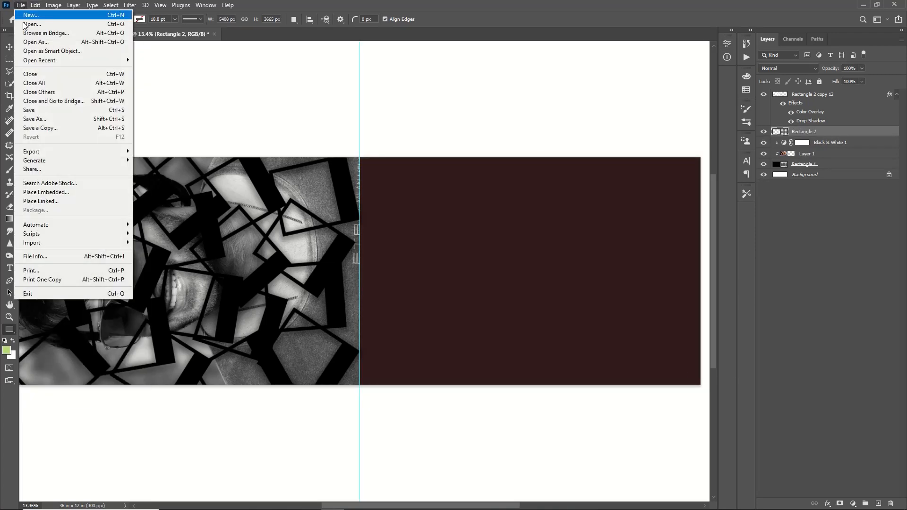
- Bring the woman's portrait into the banner, rotated 90° counter-clockwise and scaled to fill the right panel
left_click(24, 24)
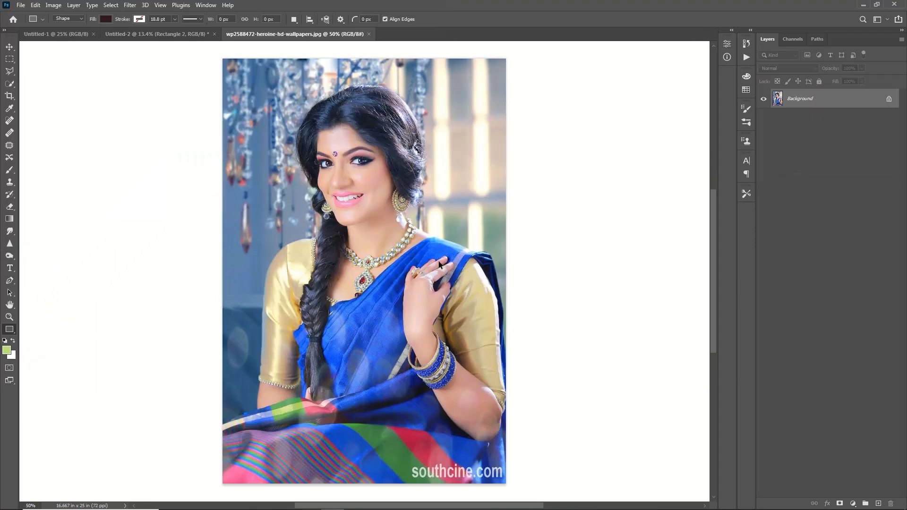
left_click_drag(364, 265, 412, 198)
key("ctrl+t")
right_click(397, 248)
left_click(432, 434)
left_click_drag(475, 233, 668, 425)
key("Return")
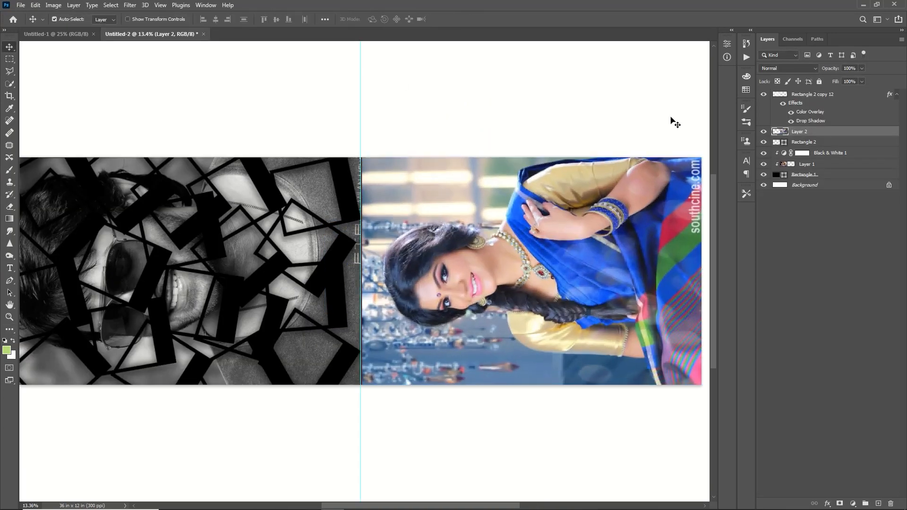
- Duplicate the black frames layer and move the copy over the right portrait
left_click(337, 257)
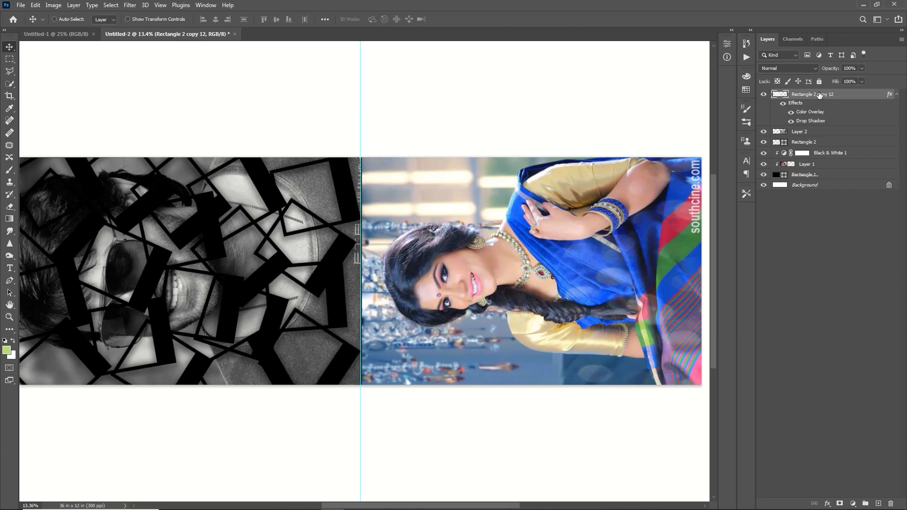
key("ctrl+j")
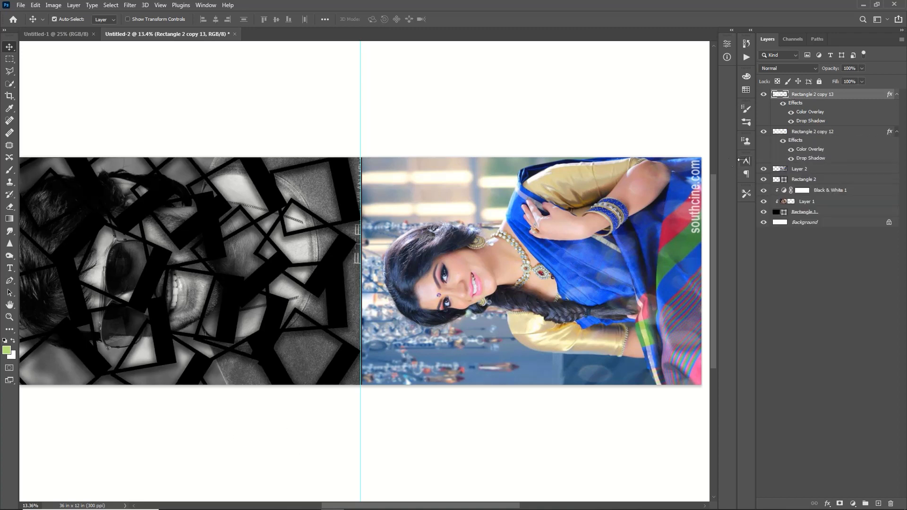
left_click_drag(324, 253, 676, 258)
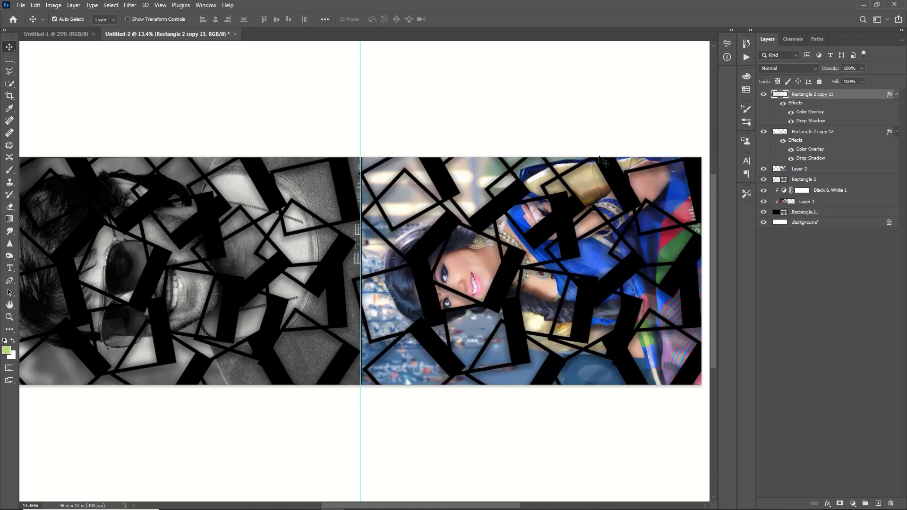
left_click(470, 276)
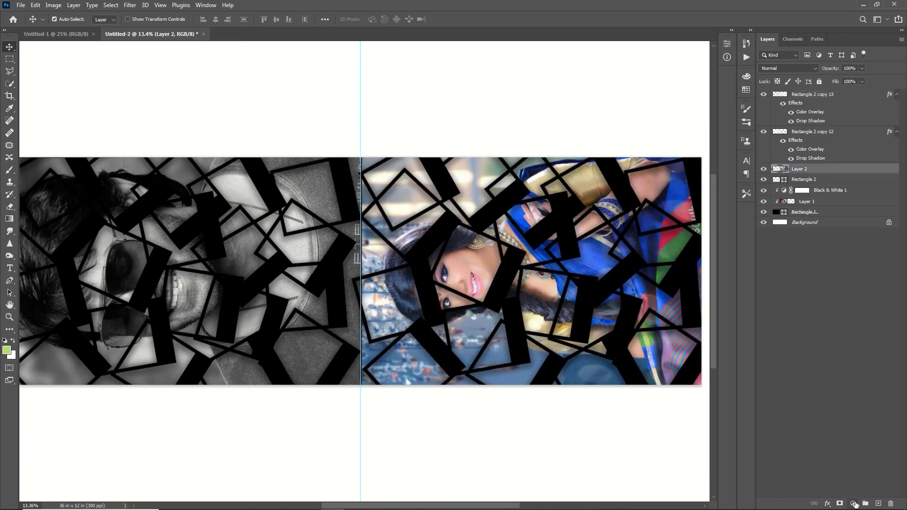
left_click(852, 503)
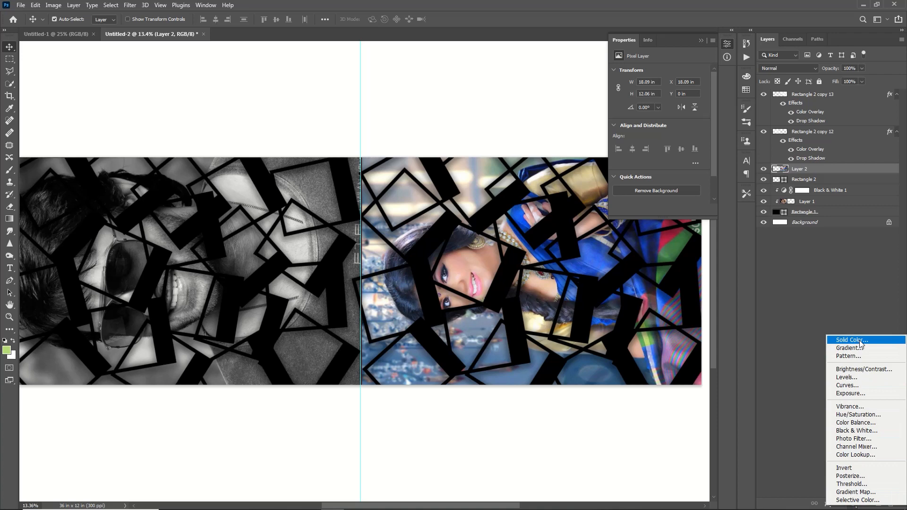
left_click(859, 340)
type("3d66c3")
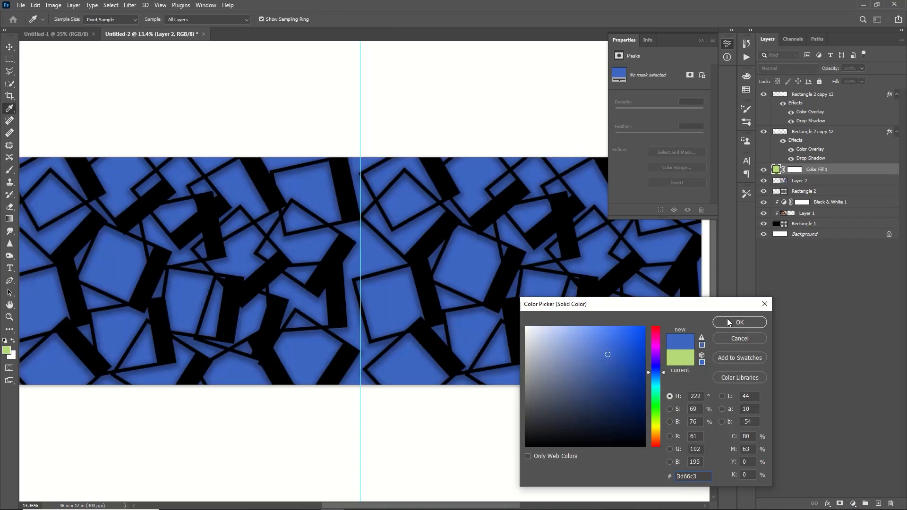
left_click(727, 322)
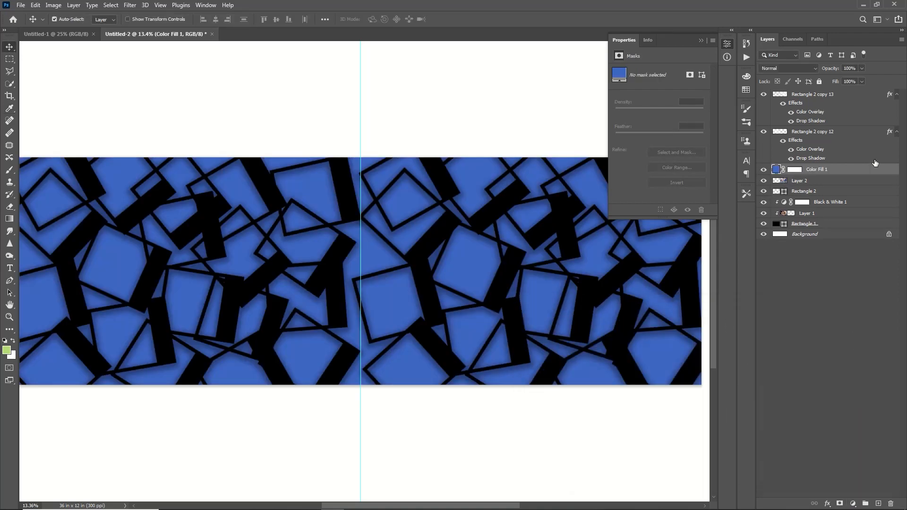
right_click(843, 168)
left_click(753, 289)
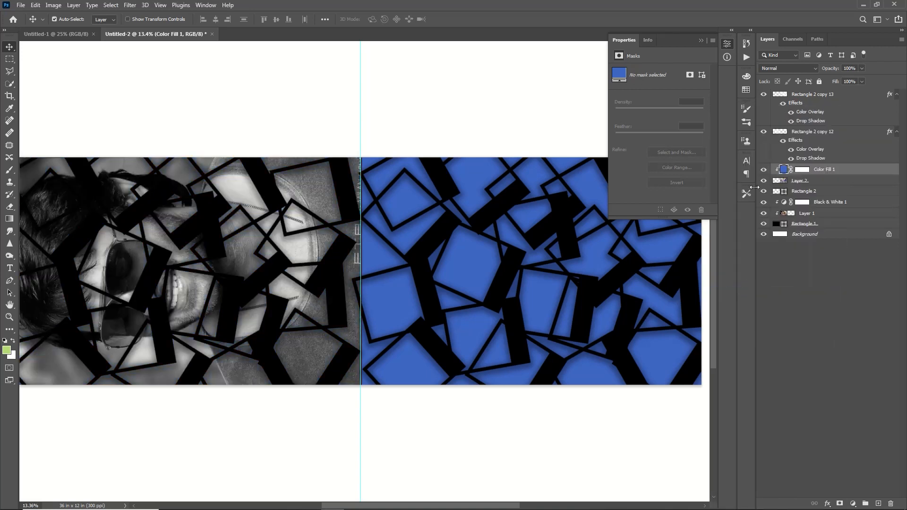
left_click(798, 69)
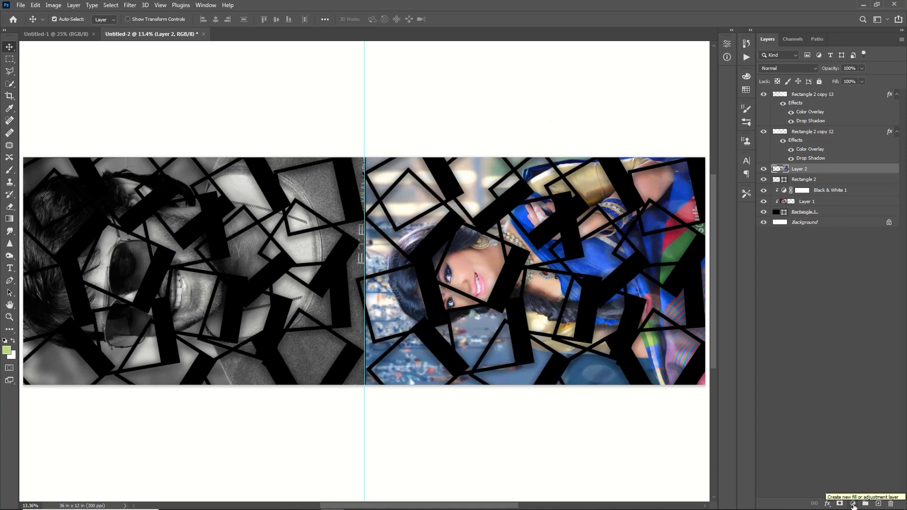
- Add a Black & White adjustment and a cyan-blue Gradient Fill angled at 18°
left_click(853, 503)
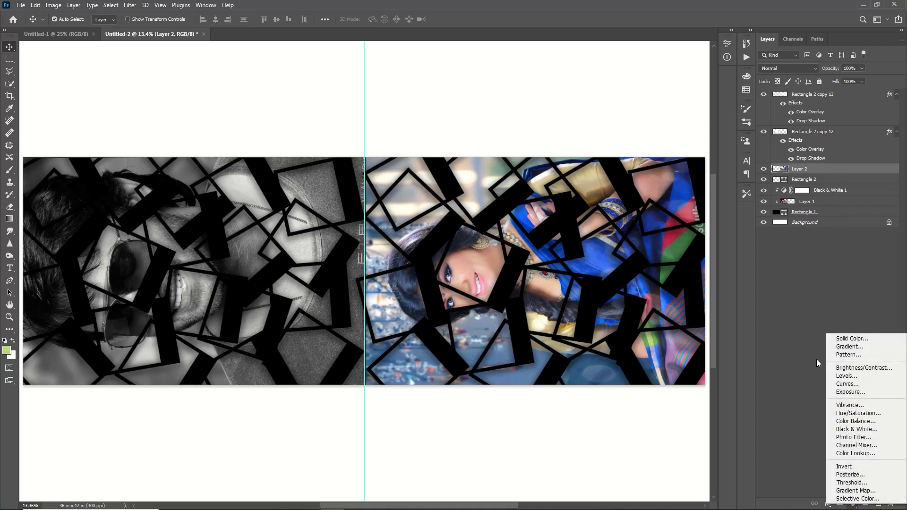
left_click(855, 429)
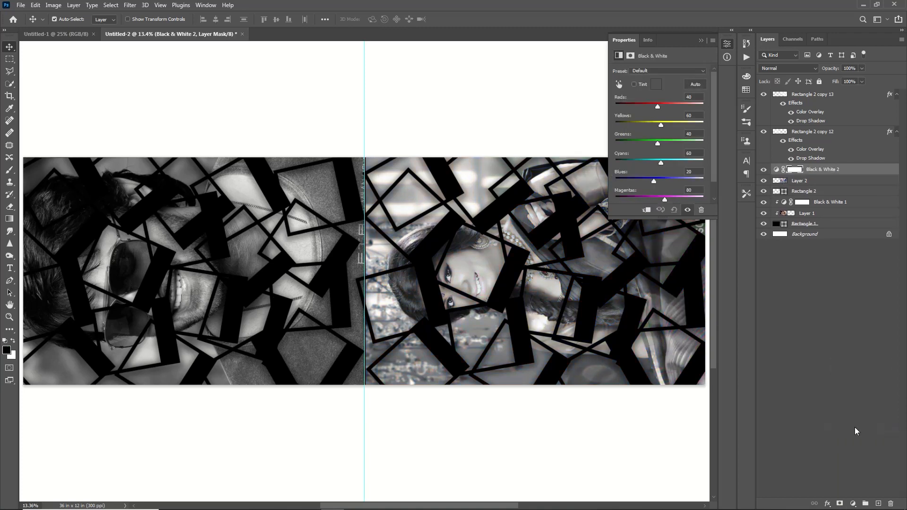
left_click(853, 503)
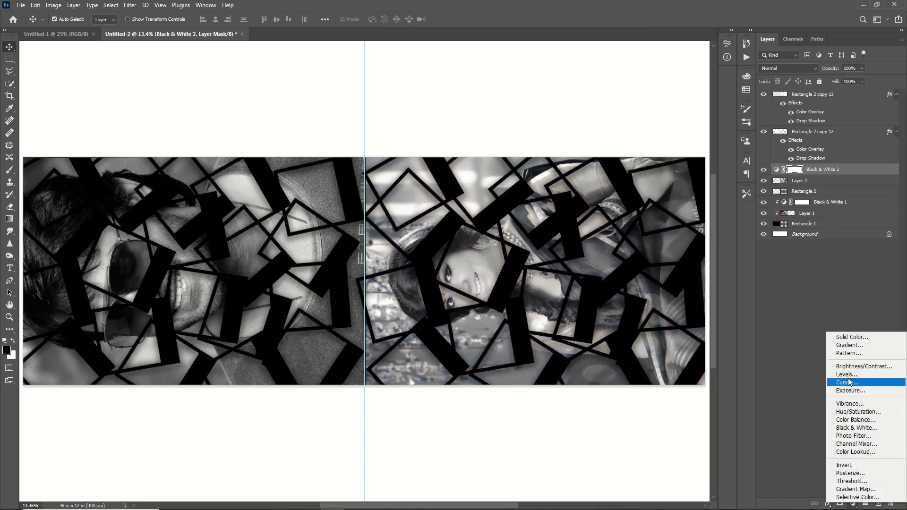
left_click(851, 346)
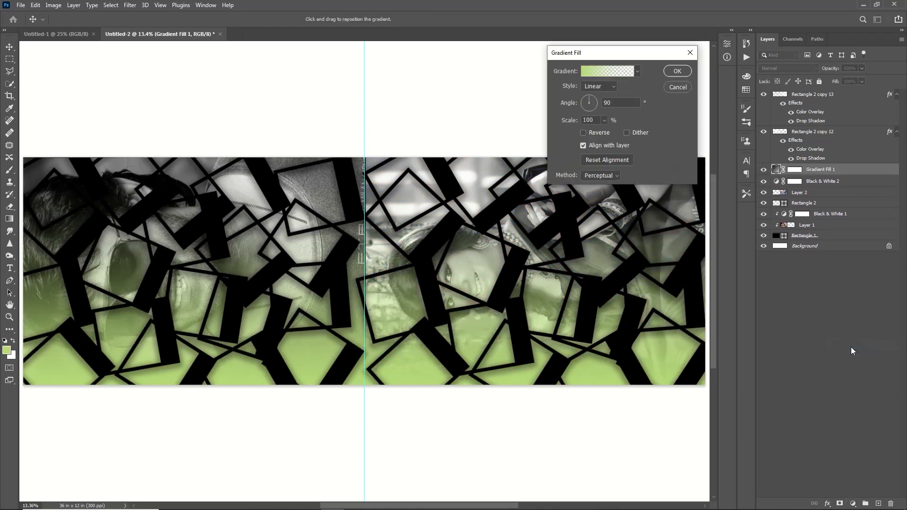
left_click(581, 103)
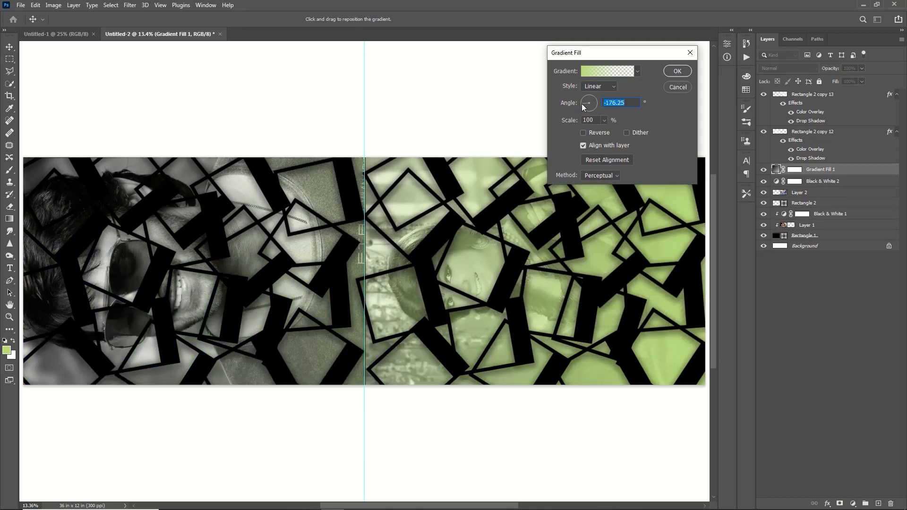
left_click_drag(585, 103, 515, 102)
type("180")
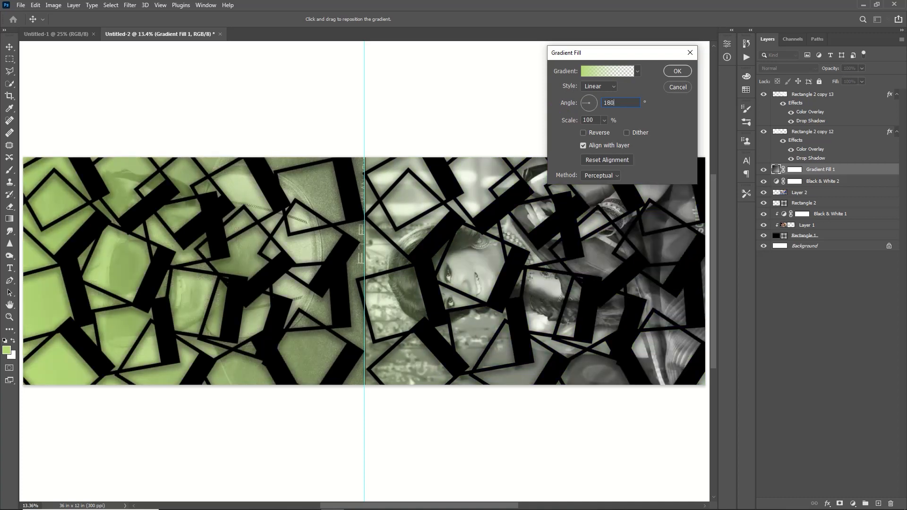
left_click(637, 72)
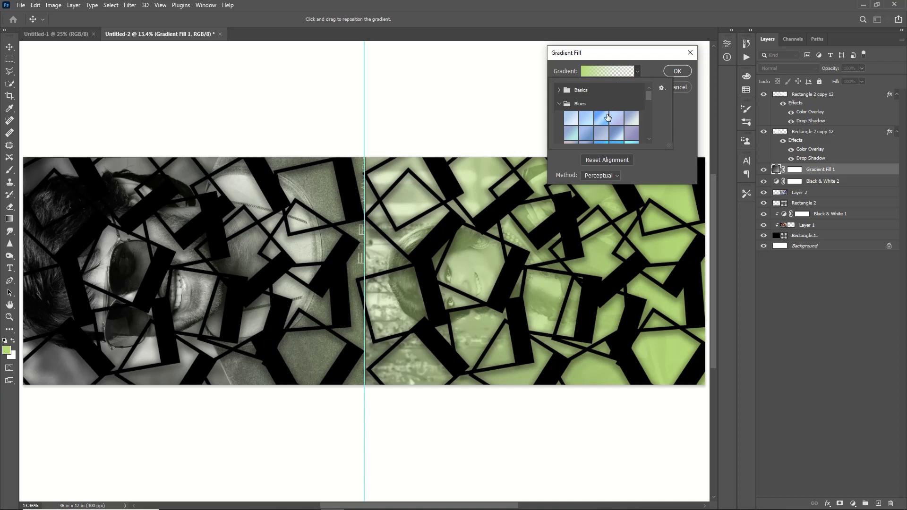
left_click(604, 123)
scroll(605, 124, "down", 2)
left_click(589, 135)
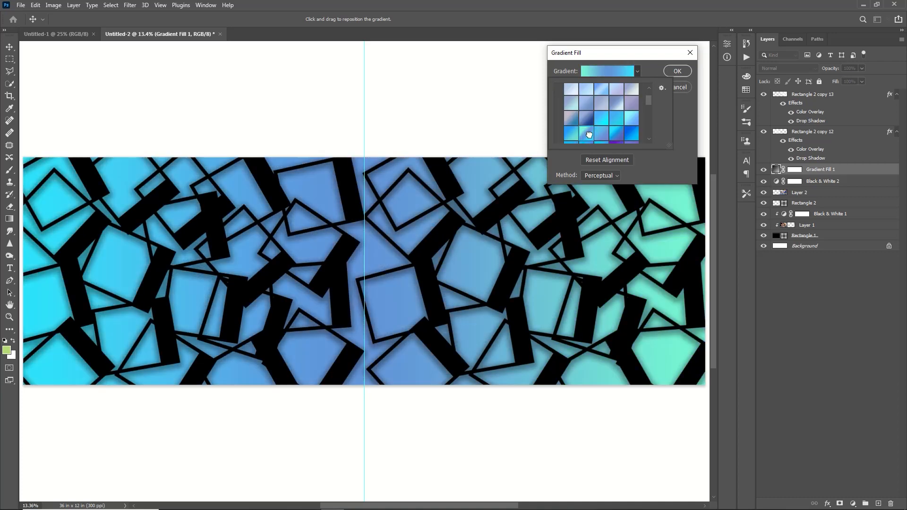
left_click(682, 74)
- Clip Black & White 2 and Gradient Fill 1 to the right portrait, blending the gradient in Soft Light
left_click(836, 181)
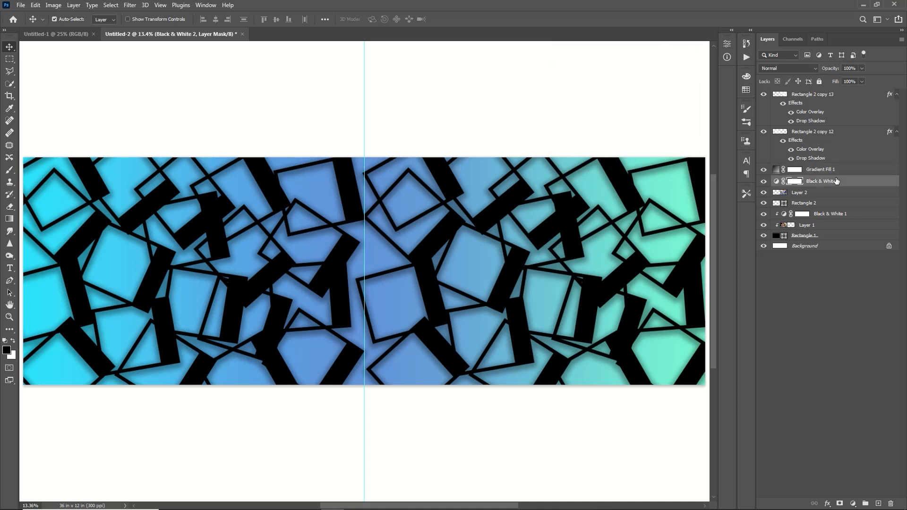
right_click(836, 181)
left_click(743, 291)
right_click(849, 171)
left_click(791, 290)
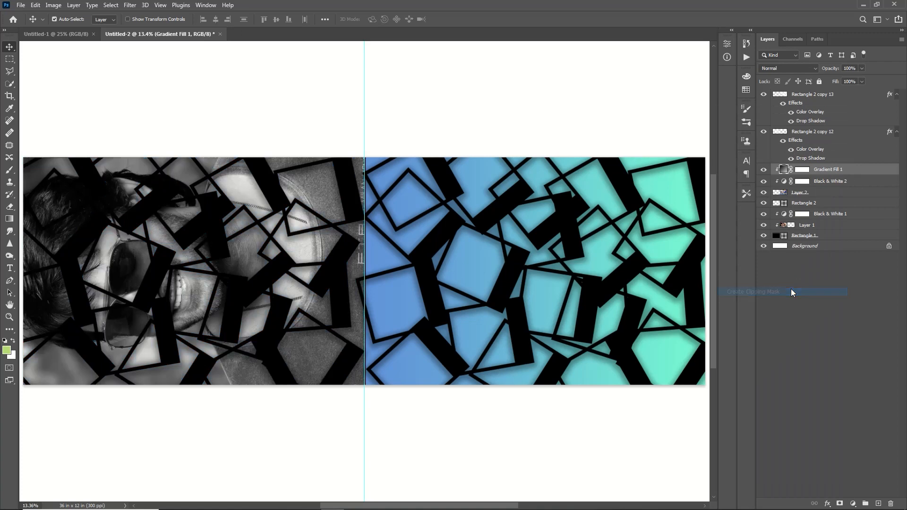
left_click(796, 71)
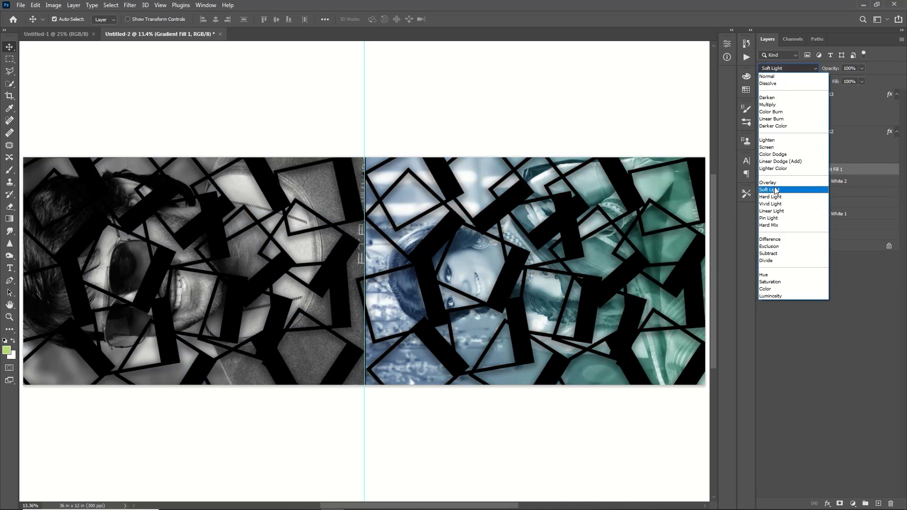
left_click(775, 190)
left_click(807, 225)
left_click(9, 59)
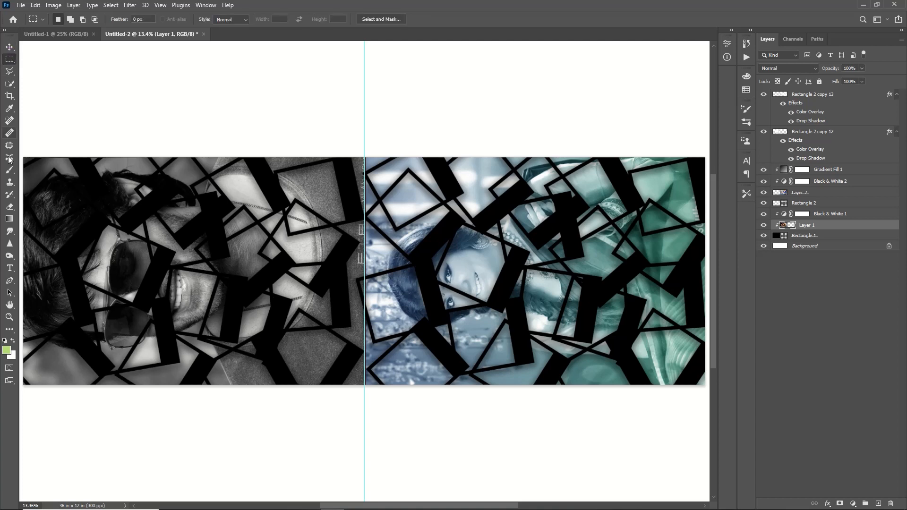
- Fade the left portrait with a black gradient mask from the centre divider, and remove the vertical guide
left_click_drag(23, 157, 356, 390)
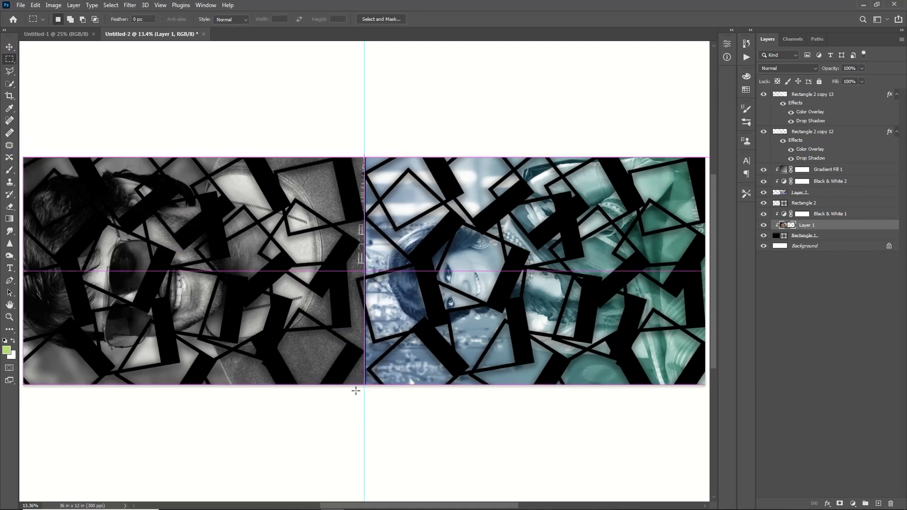
left_click(8, 219)
left_click(7, 350)
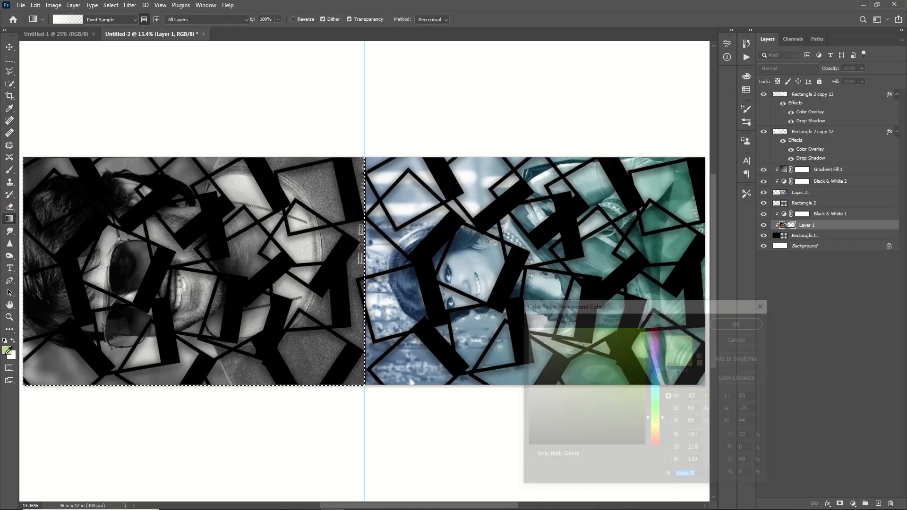
left_click_drag(612, 405, 479, 455)
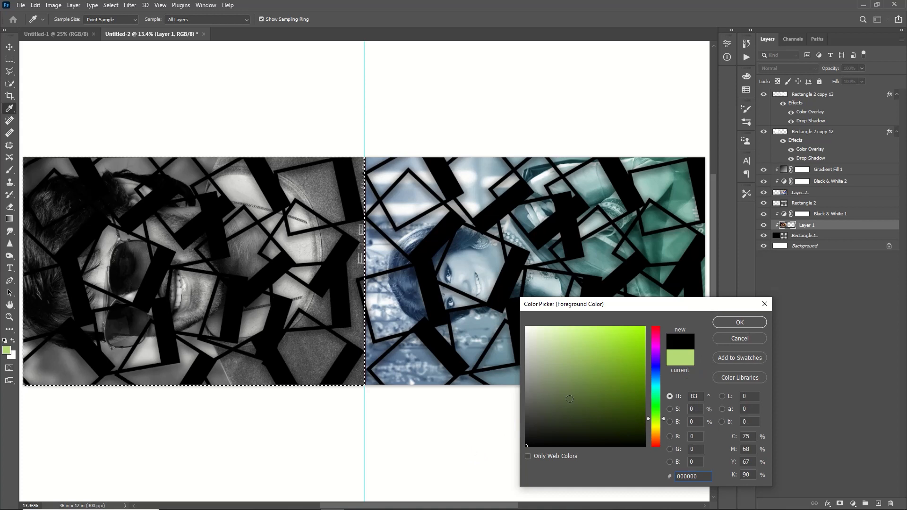
left_click(741, 322)
left_click_drag(364, 271, 190, 280)
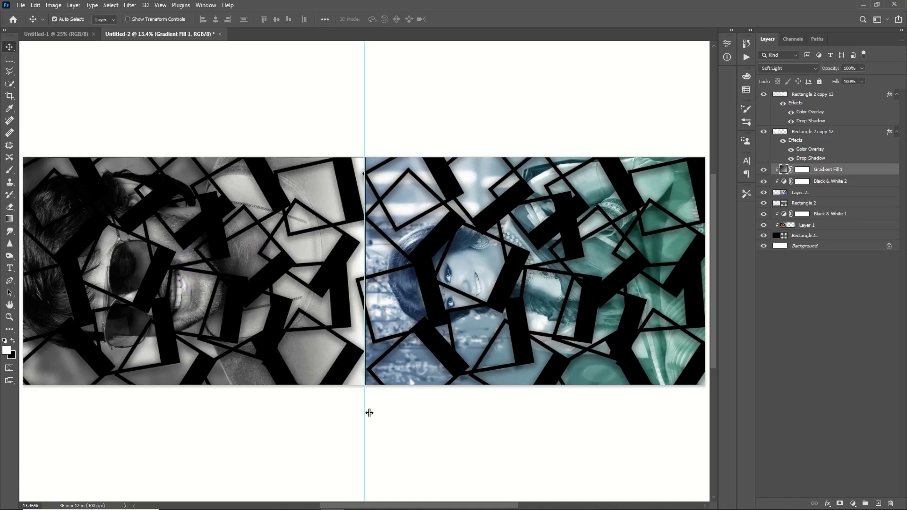
left_click_drag(362, 413, 10, 158)
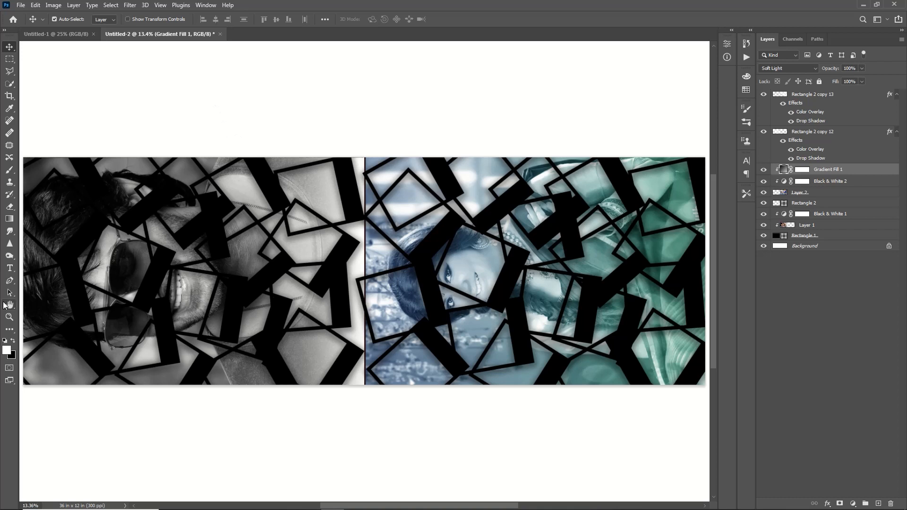
- Type PRABHAS in large white Impact text with widened letter spacing
left_click(9, 268)
left_click(295, 336)
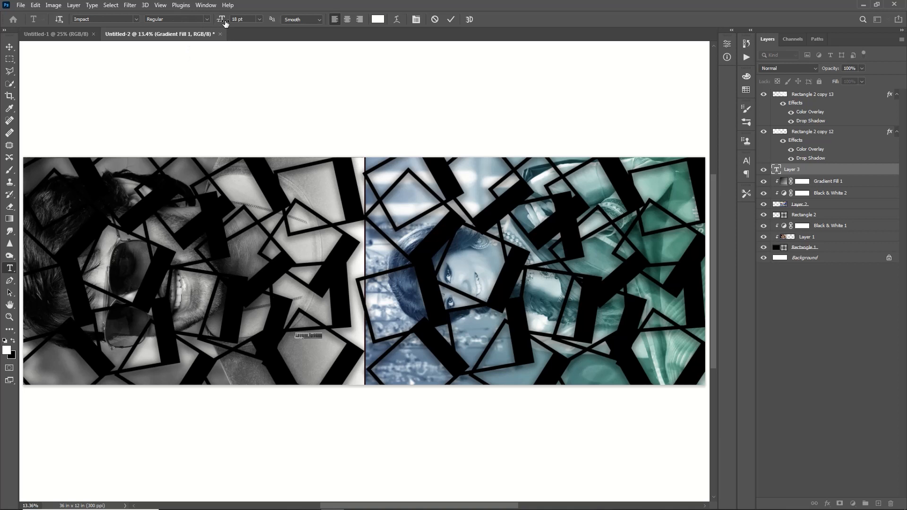
left_click_drag(220, 19, 274, 27)
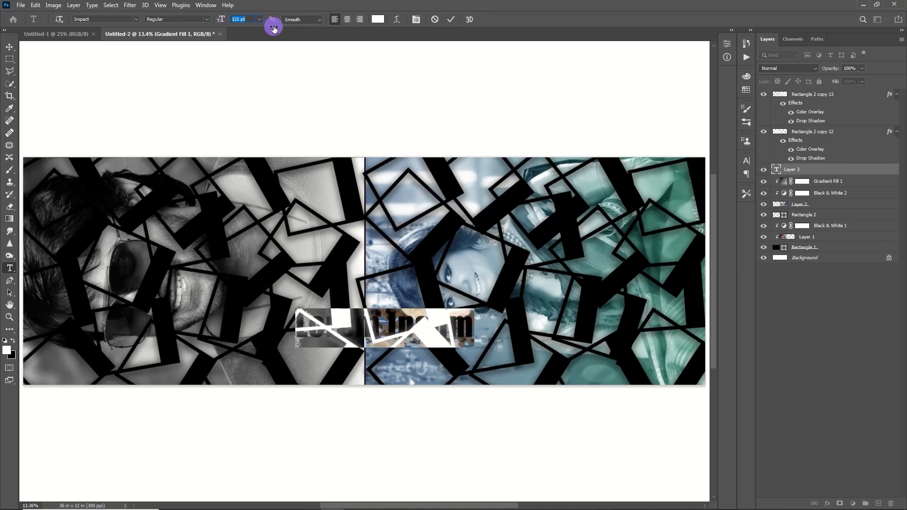
type("PRASH")
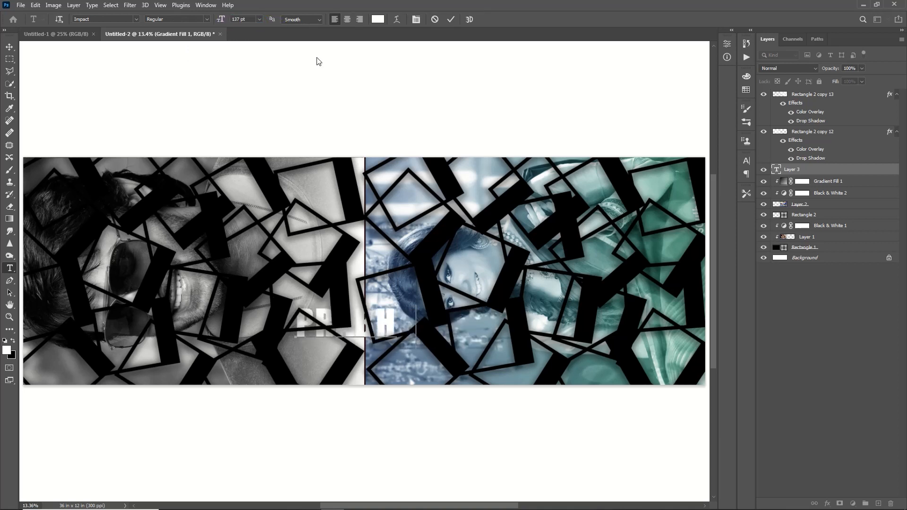
type("AS")
key("ctrl+t")
left_click_drag(437, 317, 271, 320)
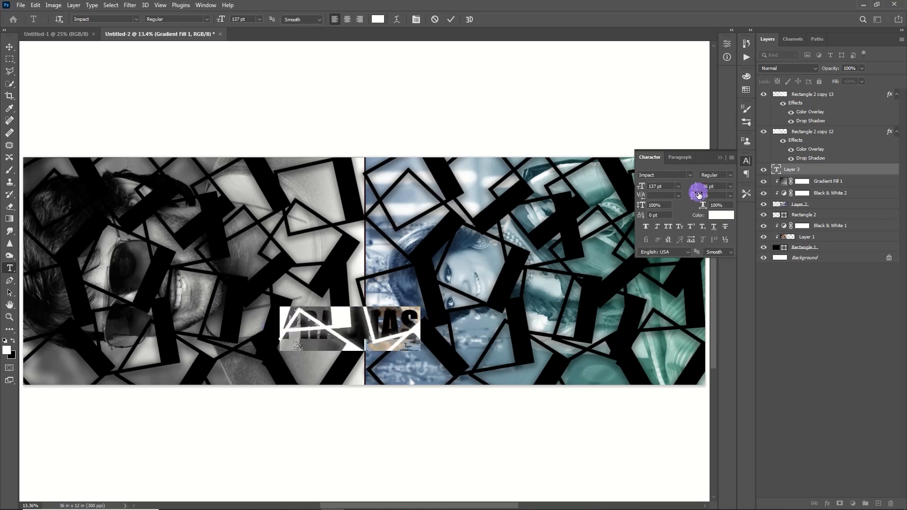
left_click_drag(696, 195, 706, 195)
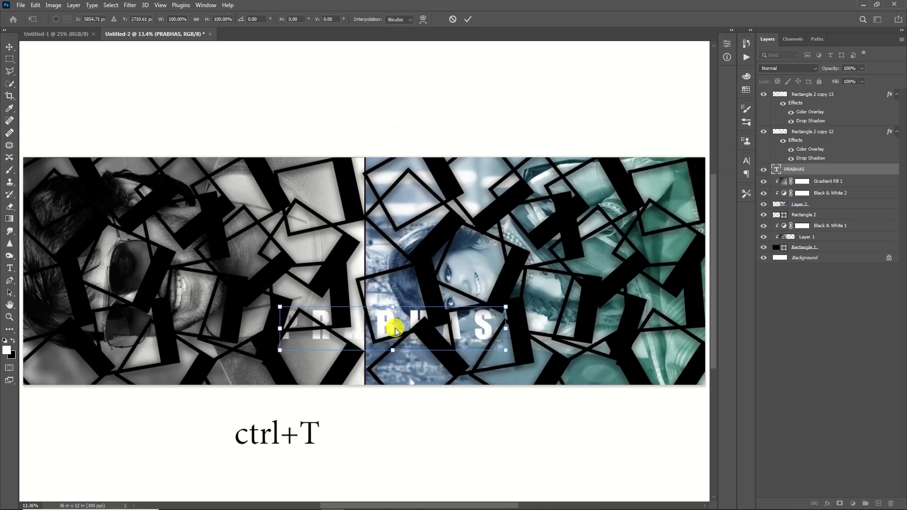
- Rotate PRABHAS 90° counter-clockwise and place it vertically beside the centre divider
right_click(394, 328)
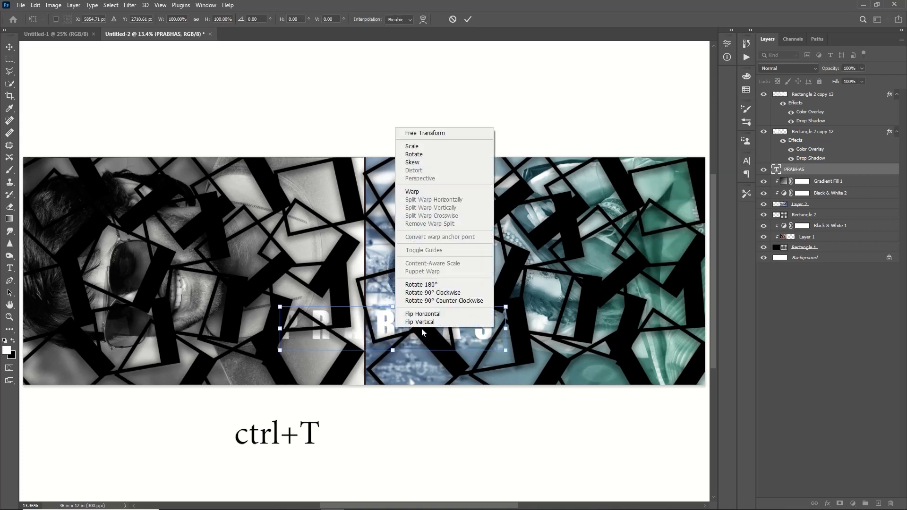
left_click(424, 300)
left_click_drag(378, 333, 297, 270)
left_click_drag(316, 202, 314, 199)
left_click_drag(363, 124, 367, 135)
key("Return")
- Give PRABHAS a drop shadow, a thin outside stroke, and a gradient overlay at 49% scale, 180°
double_click(868, 170)
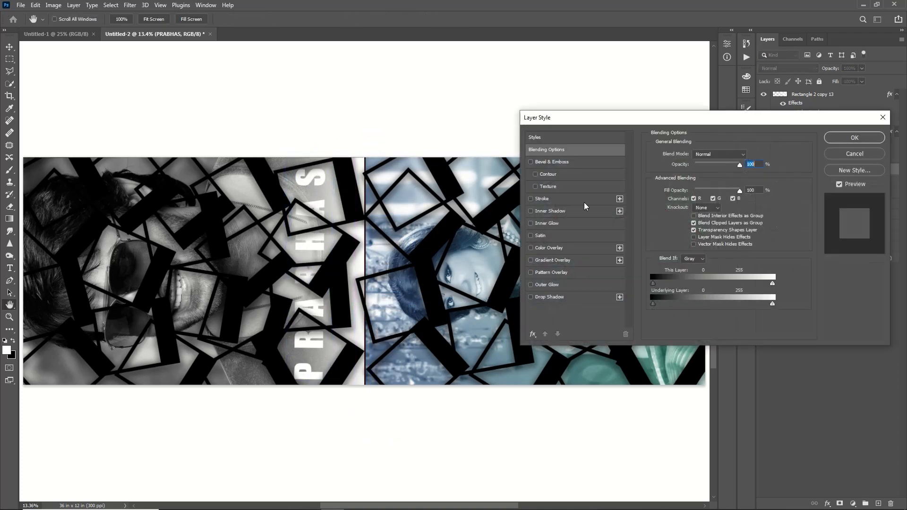
left_click(572, 295)
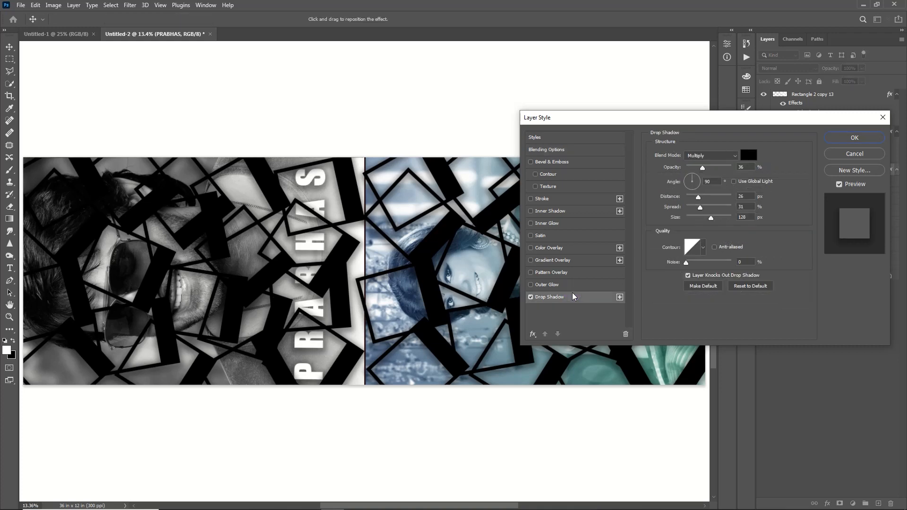
left_click(548, 200)
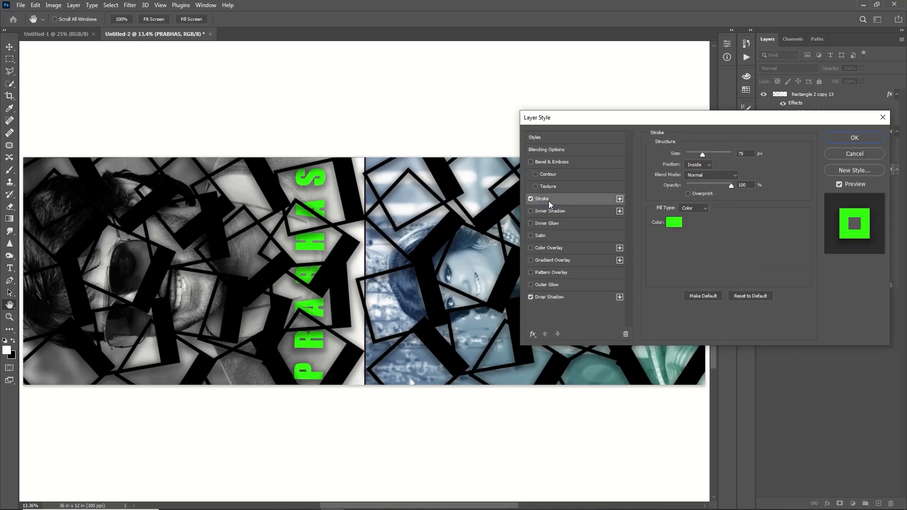
left_click(674, 222)
left_click(707, 165)
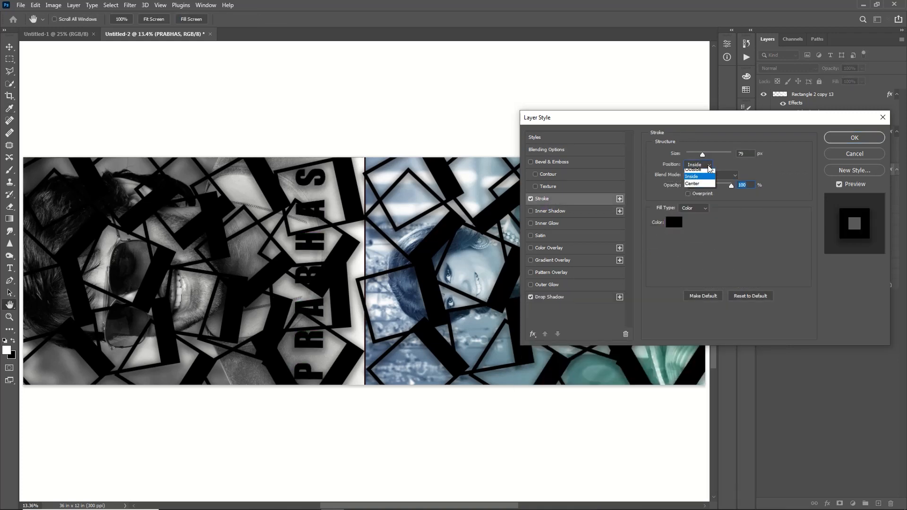
left_click(693, 173)
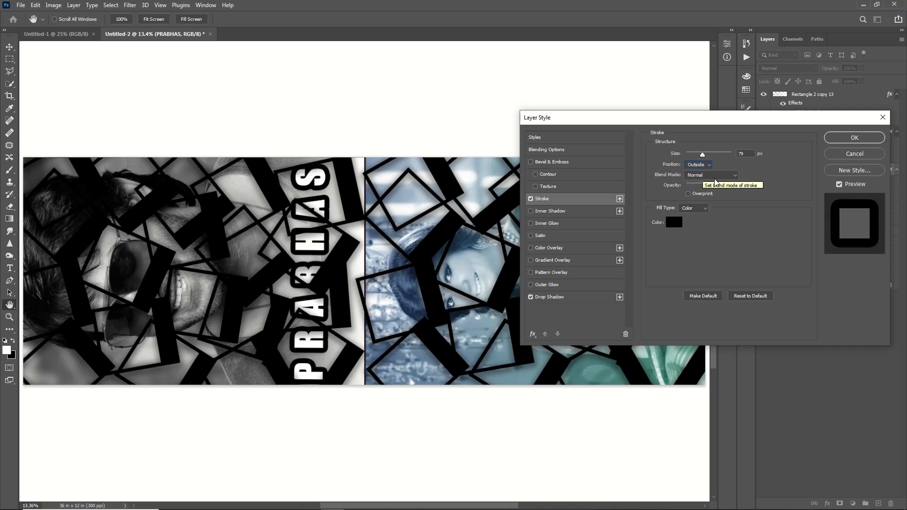
left_click_drag(702, 153, 692, 152)
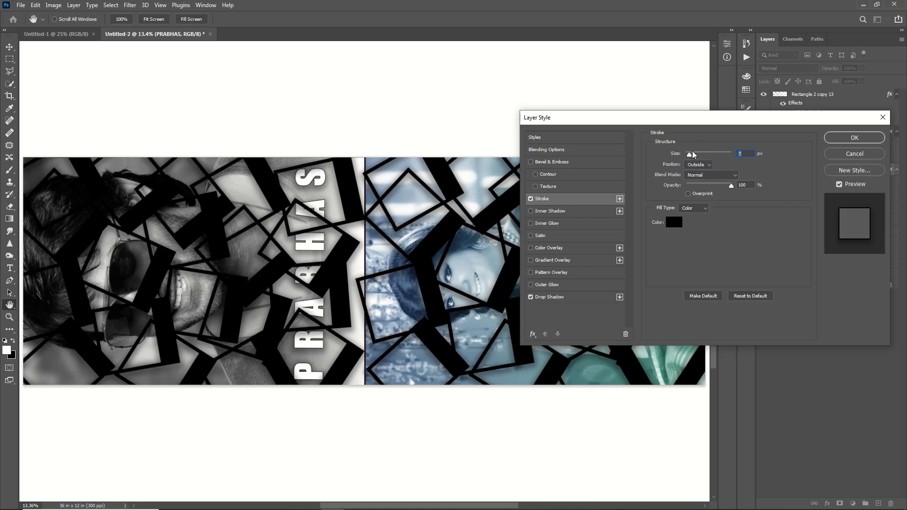
left_click(568, 260)
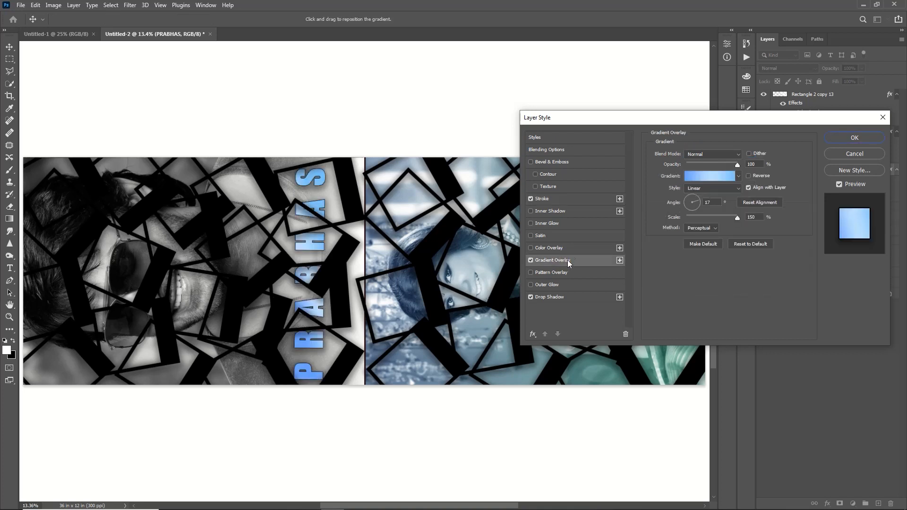
left_click(697, 217)
left_click_drag(687, 201, 682, 204)
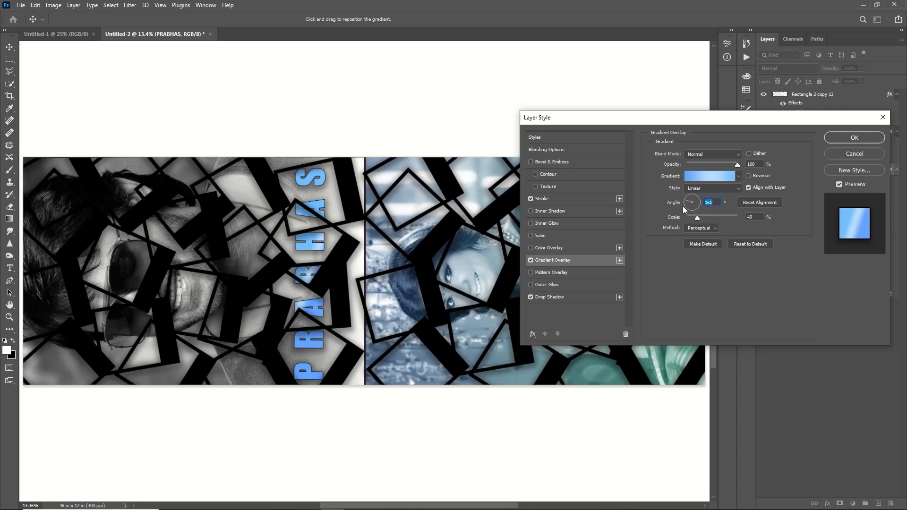
left_click_drag(686, 204, 685, 202)
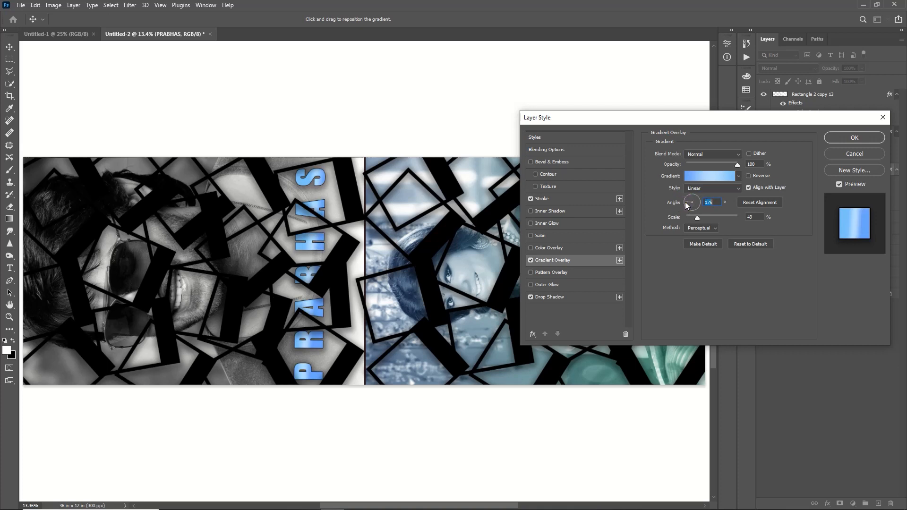
- Add a white outer glow and set the stroke colour to blue 0036ff
left_click(548, 284)
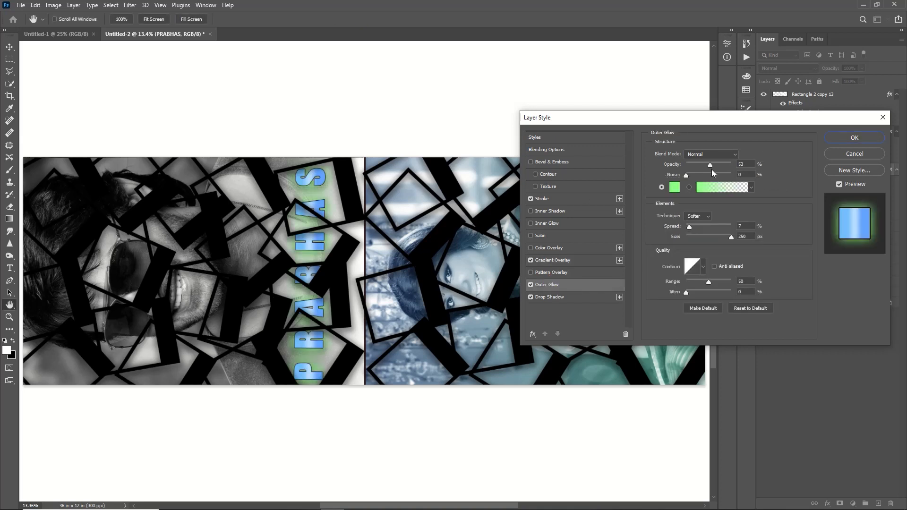
left_click(674, 188)
left_click(525, 326)
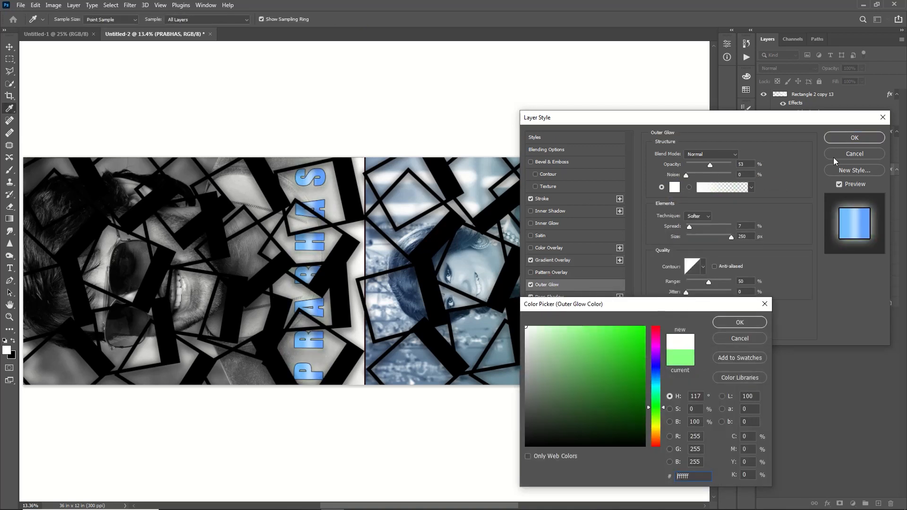
left_click(725, 322)
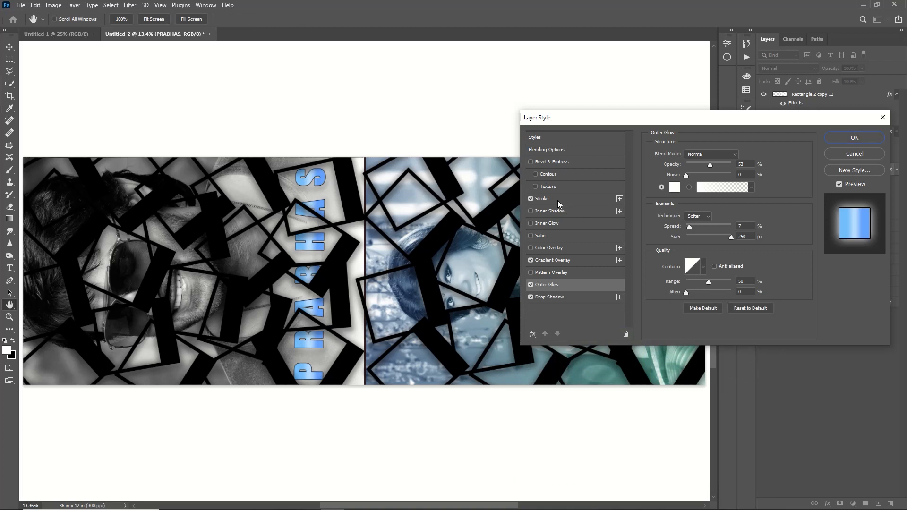
left_click(557, 200)
left_click(674, 221)
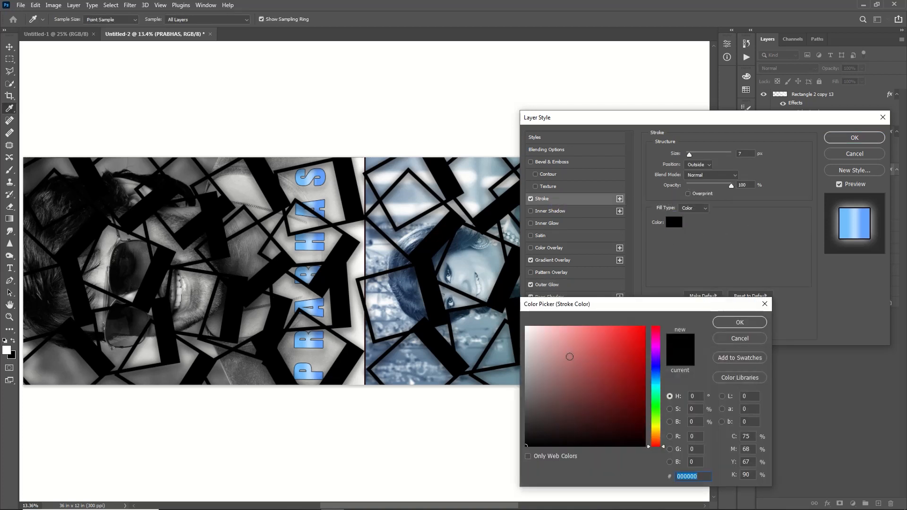
left_click(645, 326)
left_click(656, 370)
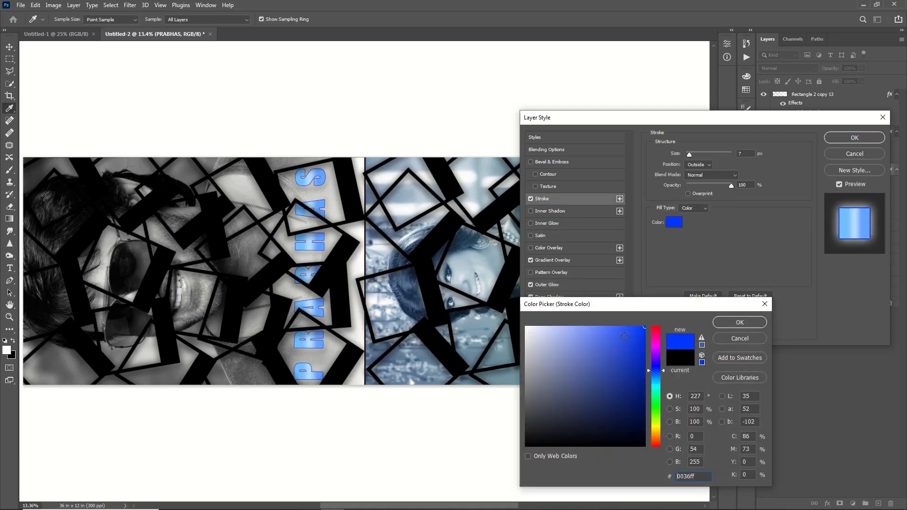
left_click(736, 322)
- Add a smaller white inner glow and recolour the outer glow blue 2a66ff
left_click(536, 224)
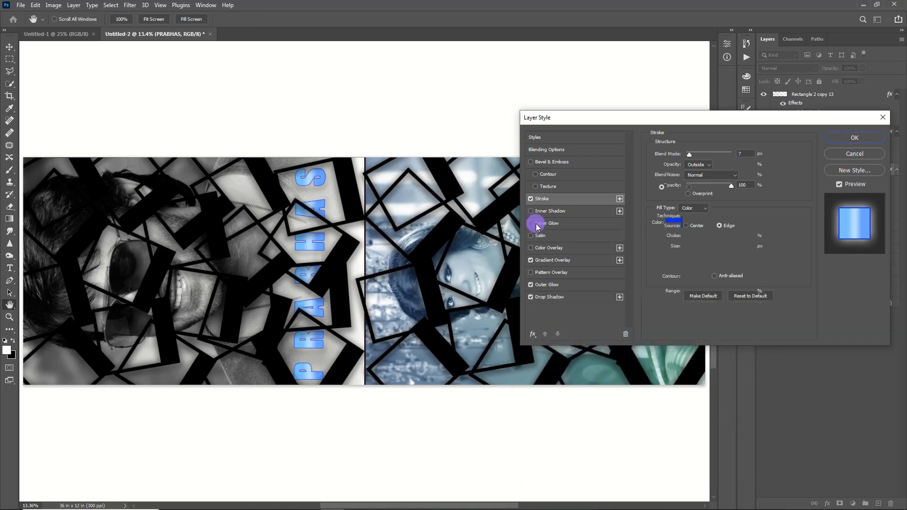
left_click(675, 188)
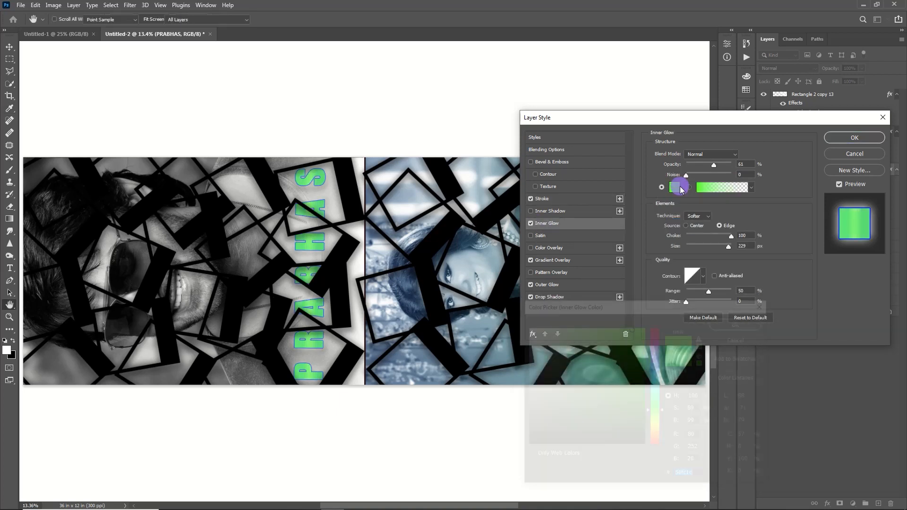
left_click_drag(623, 330, 467, 315)
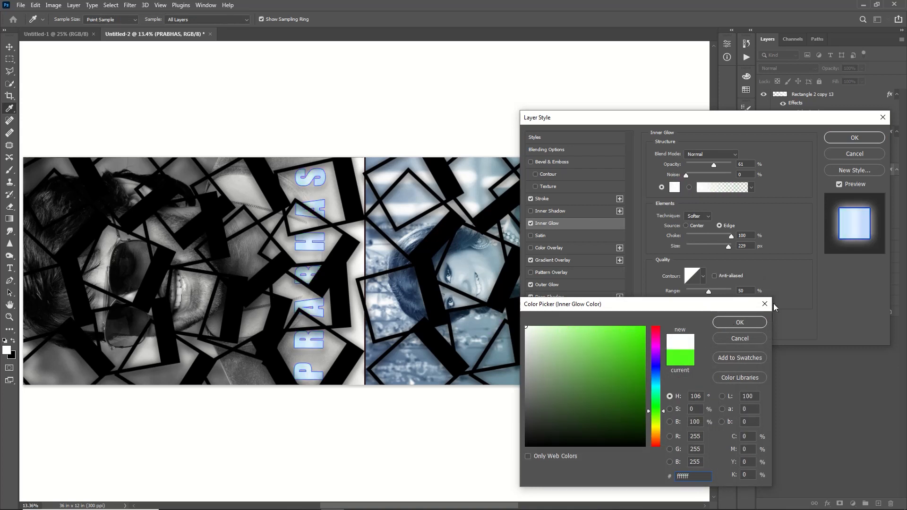
left_click(739, 322)
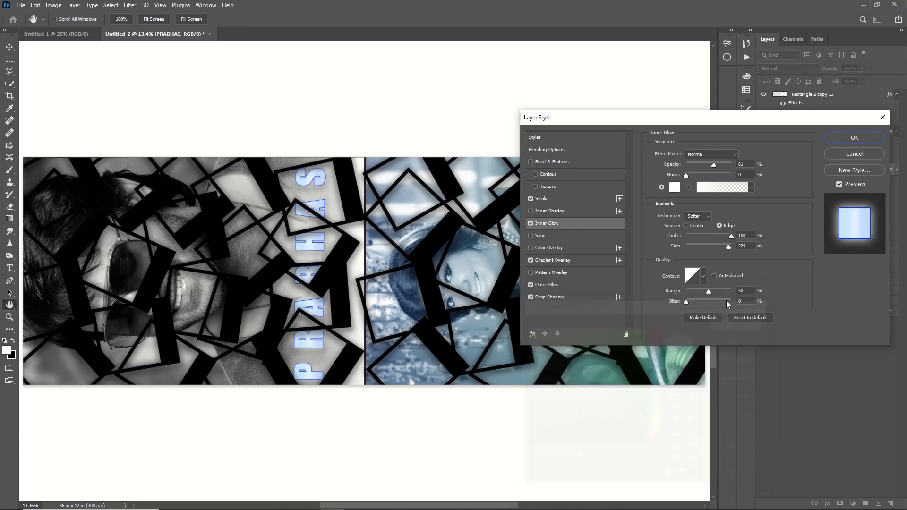
left_click_drag(729, 246, 692, 246)
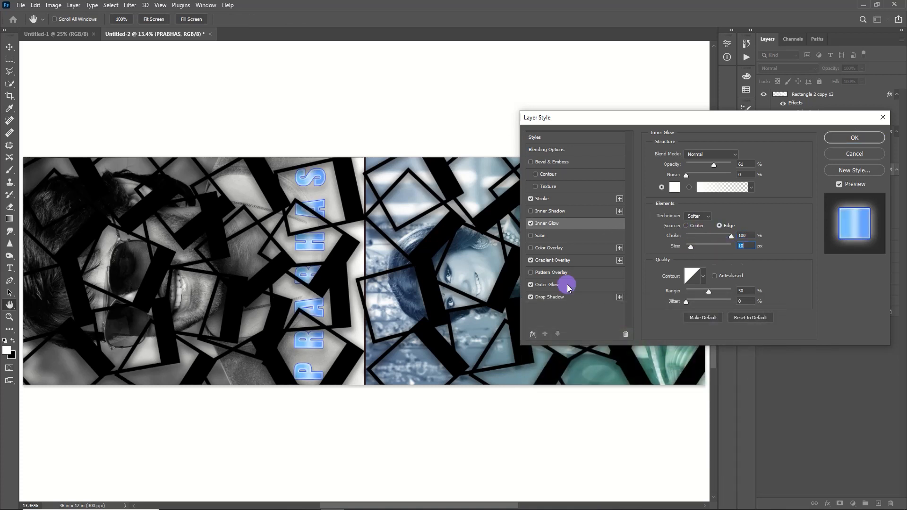
left_click(567, 285)
left_click(675, 188)
left_click(655, 372)
left_click(625, 326)
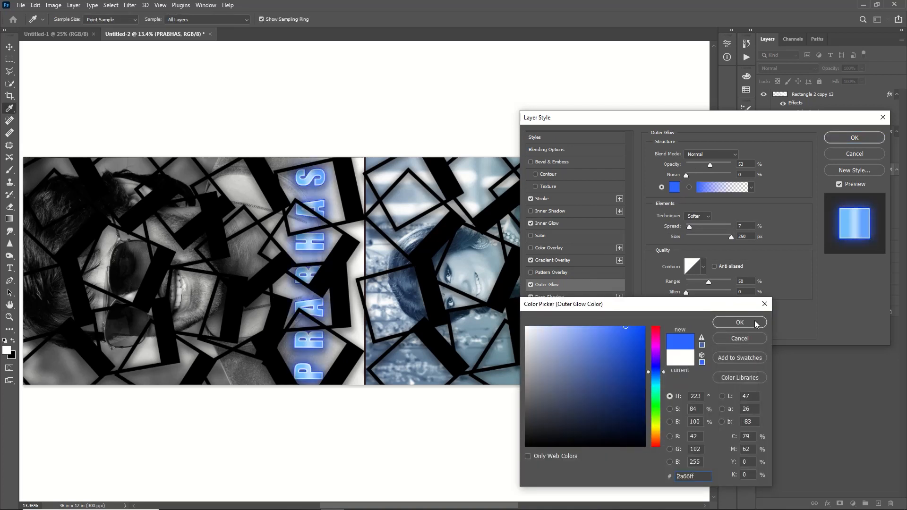
left_click(754, 323)
- Fine-tune the stroke width, apply the effects, lower opacity slightly and duplicate the PRABHAS layer
left_click(594, 199)
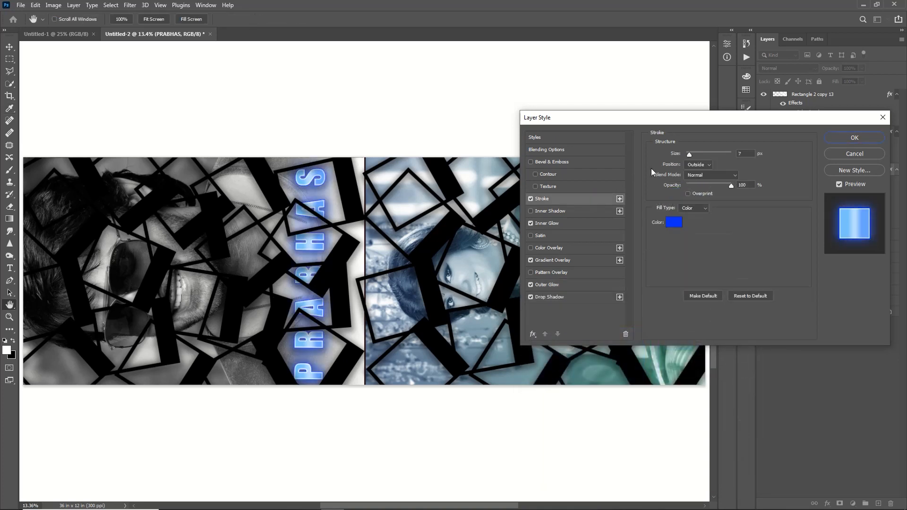
left_click(699, 154)
left_click_drag(699, 154, 692, 154)
key("Return")
left_click_drag(835, 68, 830, 69)
key("ctrl+j")
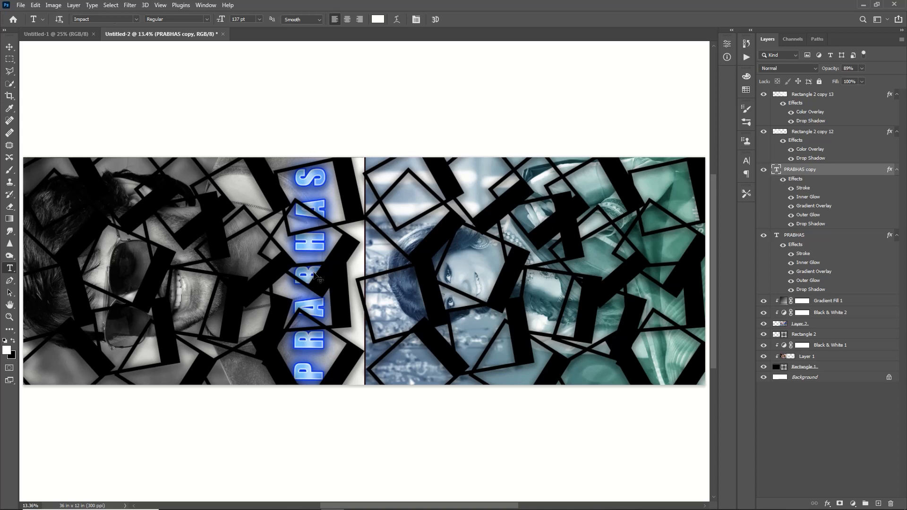
- Move the PRABHAS copy onto the right half and retype it as APARNA
key("v")
left_click_drag(315, 254, 667, 258)
key("t")
left_click(663, 161)
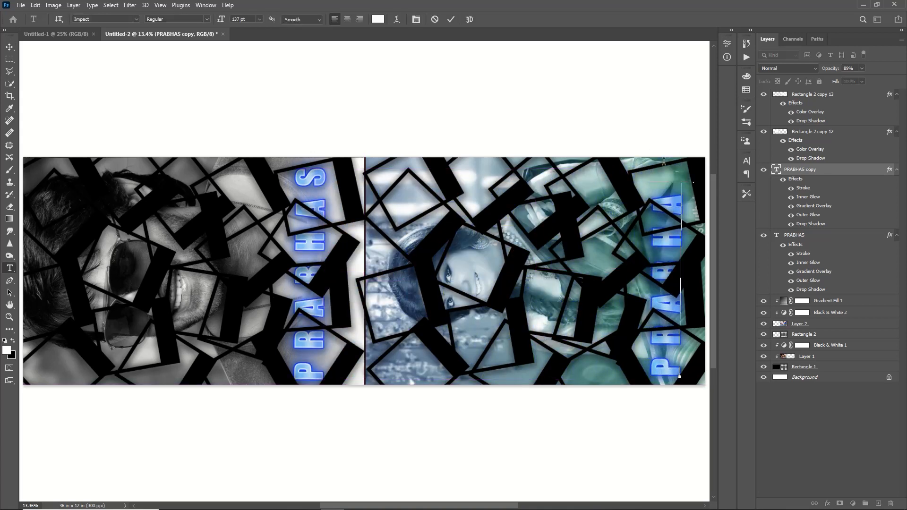
key("BackSpace")
key("BackSpace")
key("BackSpace")
key("BackSpace")
key("BackSpace")
key("BackSpace")
key("BackSpace")
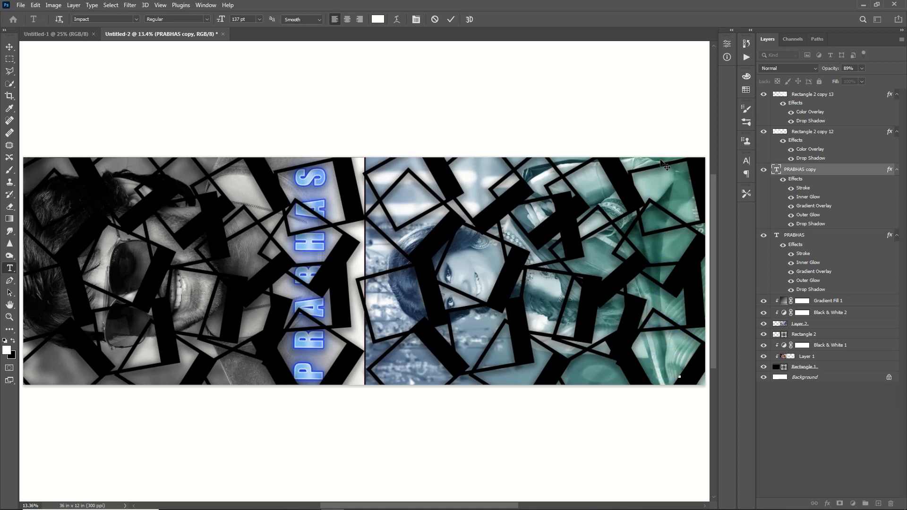
type("APARNA")
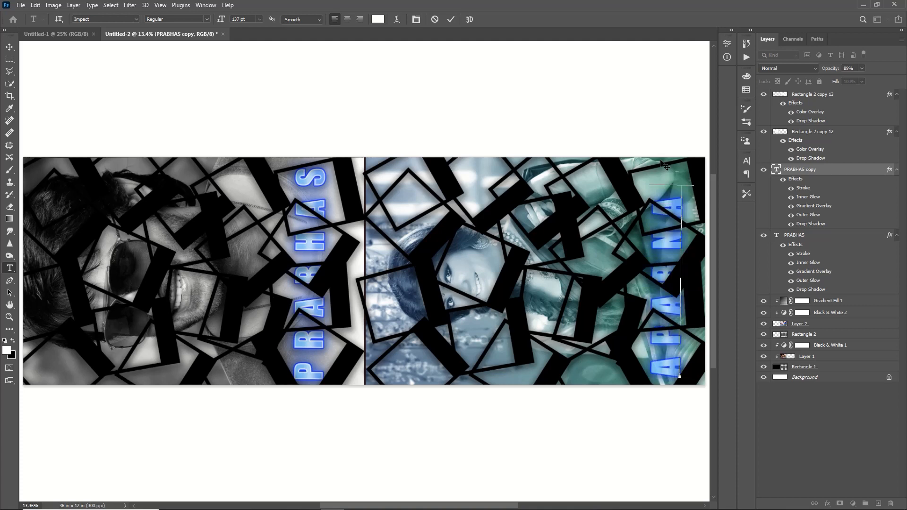
key("ctrl+Return")
- Position APARNA near the banner's right edge and open its stroke colour picker
key("v")
left_click_drag(664, 268, 662, 253)
left_click(805, 189)
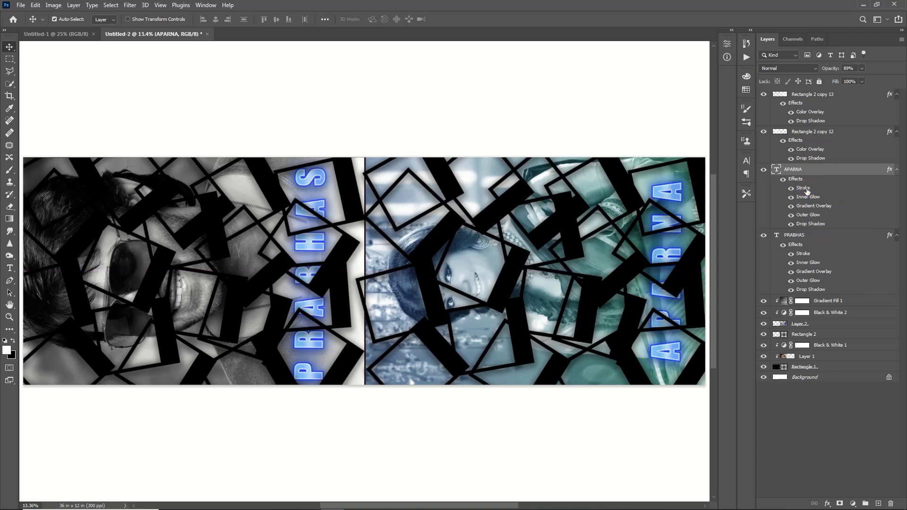
double_click(805, 189)
left_click(674, 221)
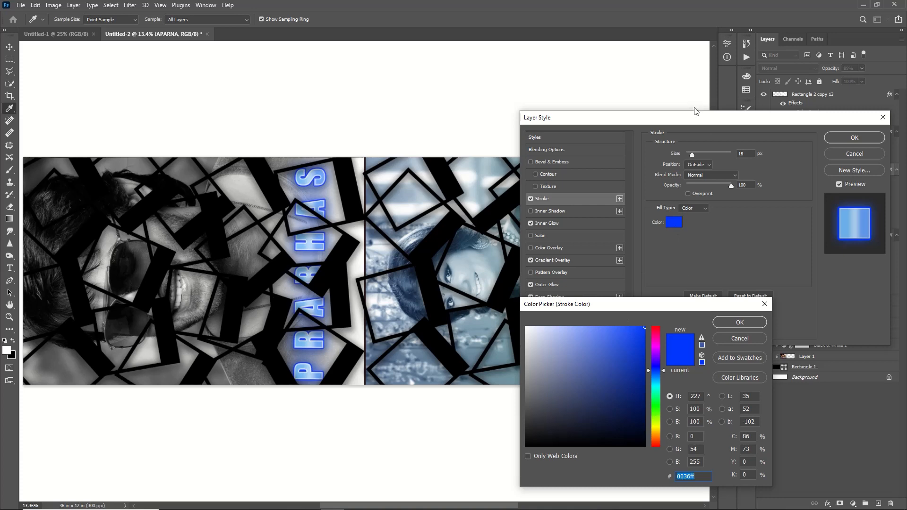
- Change APARNA's stroke colour from blue to a light teal
left_click(739, 329)
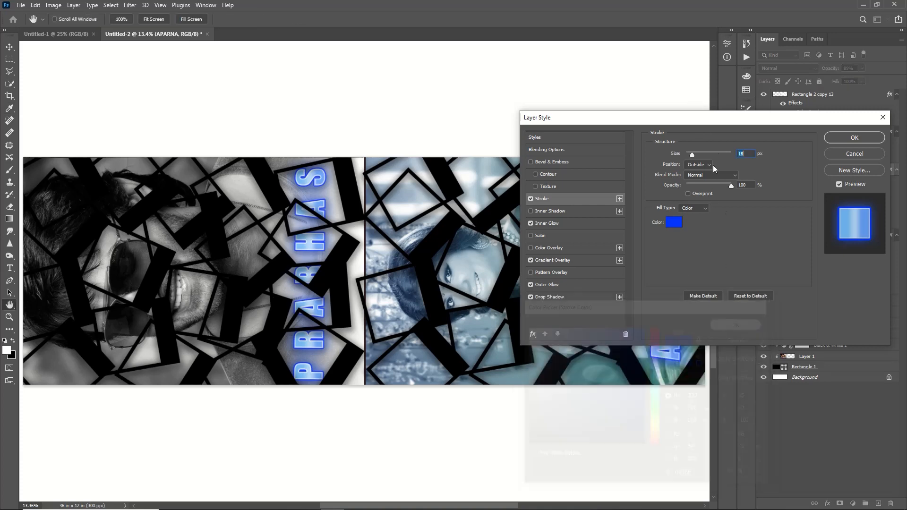
left_click_drag(698, 117, 364, 157)
left_click(334, 254)
left_click_drag(655, 395, 655, 387)
left_click_drag(548, 355, 628, 331)
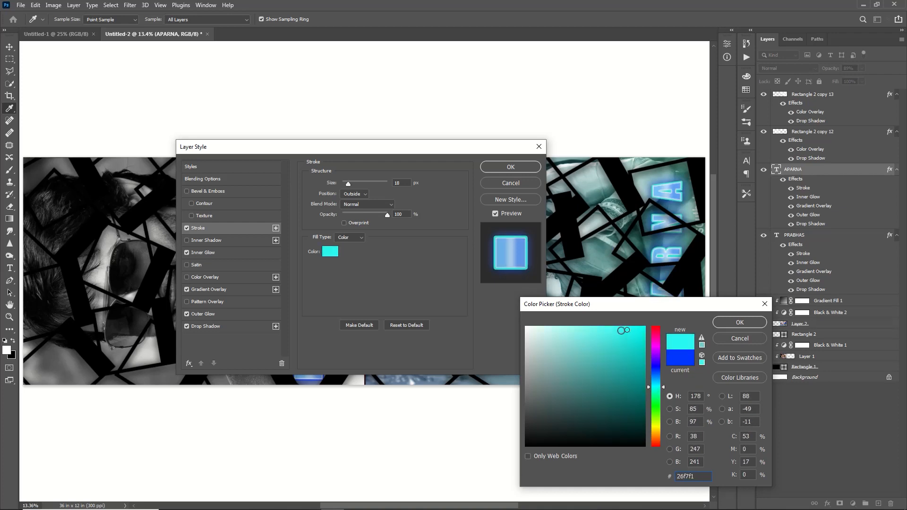
left_click(739, 322)
left_click(510, 168)
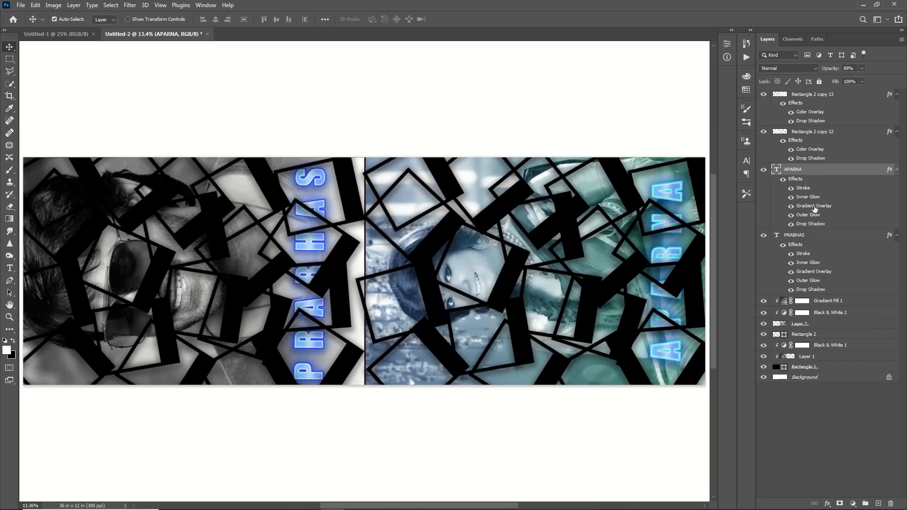
- Switch APARNA's gradient overlay to the teal Green_20 preset
double_click(809, 207)
left_click(366, 205)
left_click(701, 148)
left_click(769, 191)
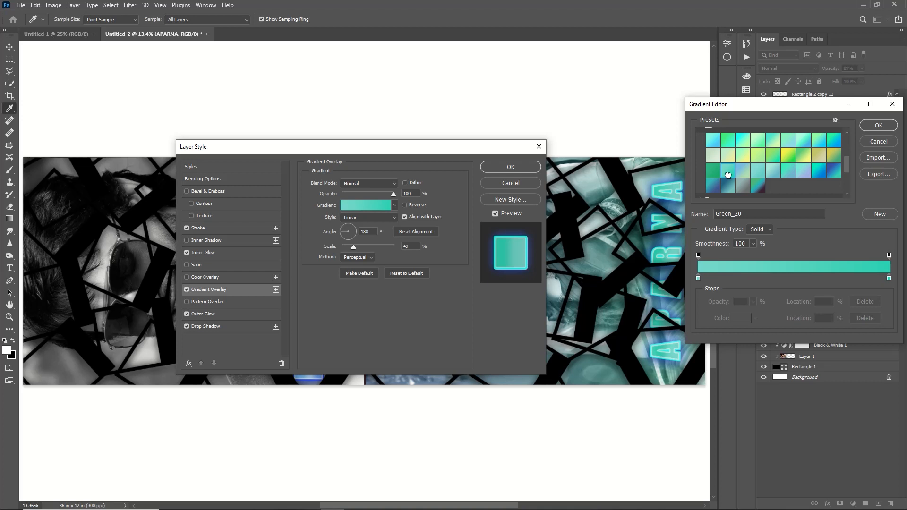
key("Return")
- Set APARNA's outer glow colour to teal and apply the updated effects
left_click(201, 253)
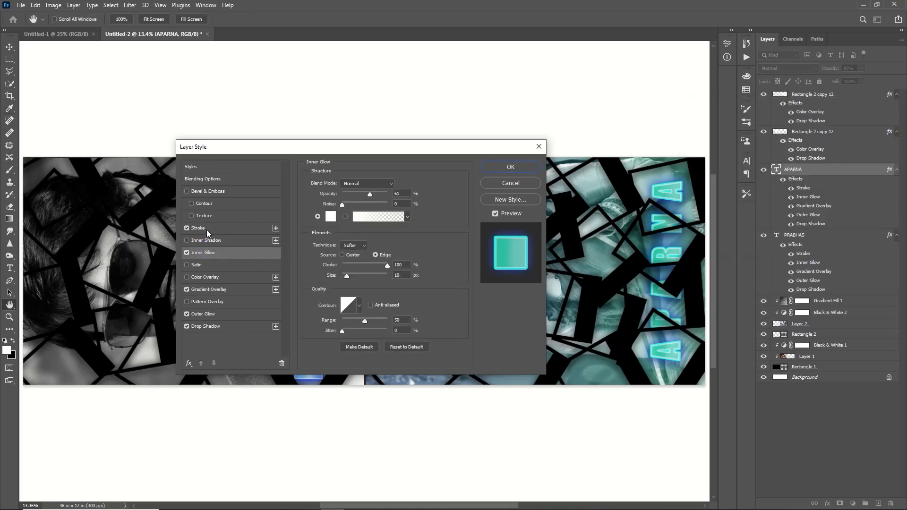
left_click(203, 315)
left_click(331, 216)
left_click(656, 386)
left_click_drag(606, 329, 608, 350)
left_click_drag(655, 385, 658, 388)
left_click_drag(599, 355, 587, 337)
left_click(594, 348)
left_click(740, 322)
left_click(510, 167)
left_click(813, 354)
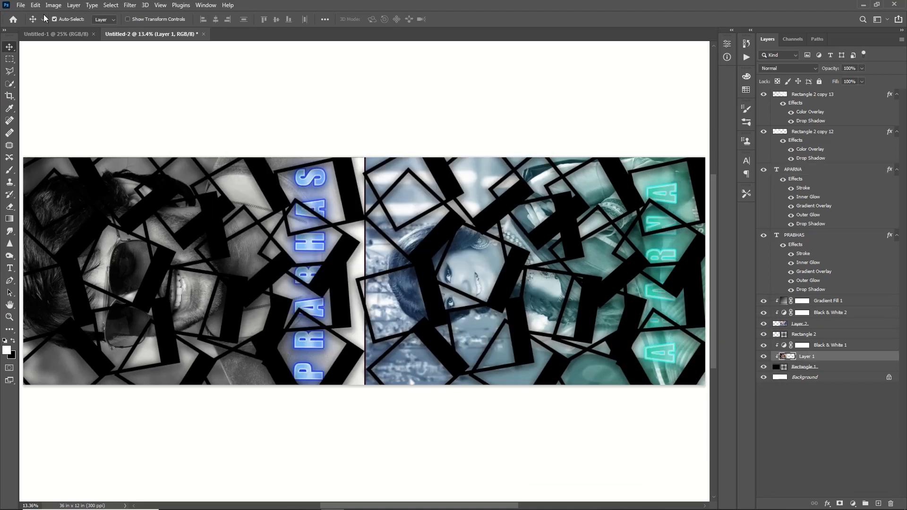
- Make a black-to-transparent gradient and fade Layer 1's portrait to black near the centre
left_click(10, 219)
key("d")
left_click(89, 20)
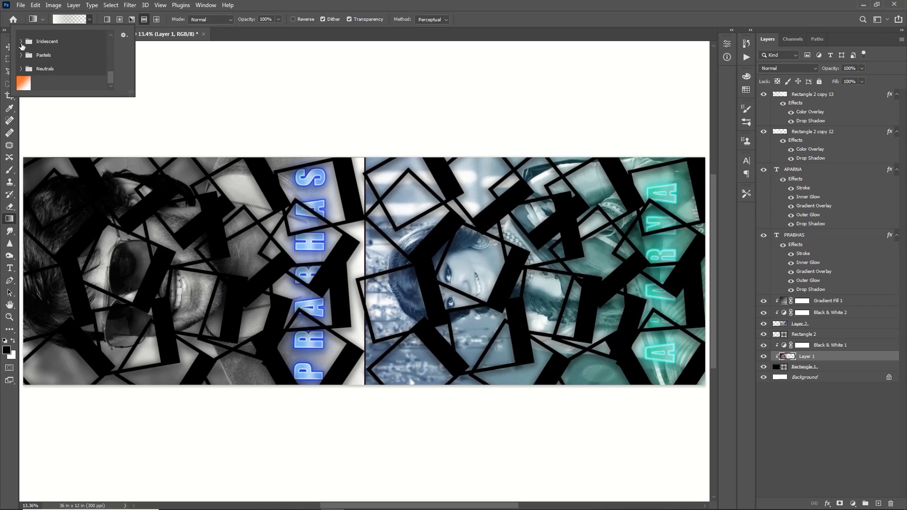
left_click(68, 20)
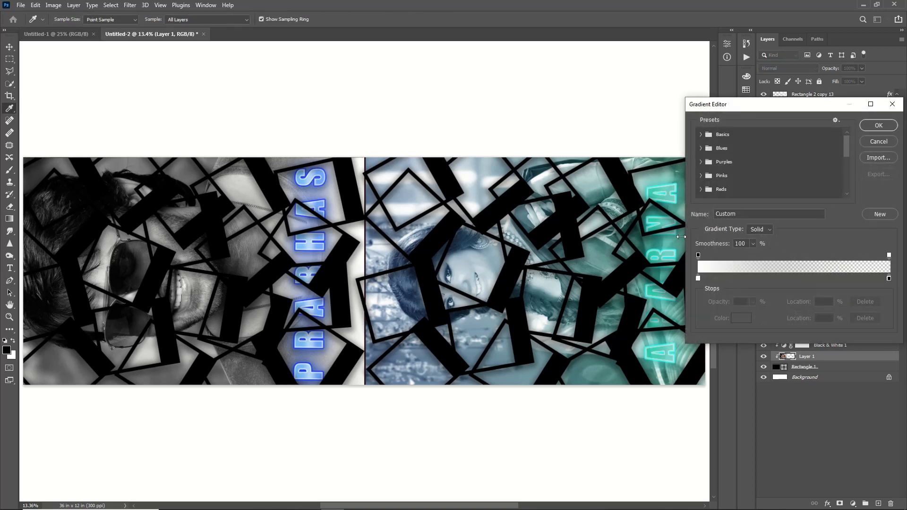
left_click(698, 279)
mouse_move(703, 257)
left_mouse_down()
mouse_move(743, 259)
mouse_move(719, 260)
left_mouse_up()
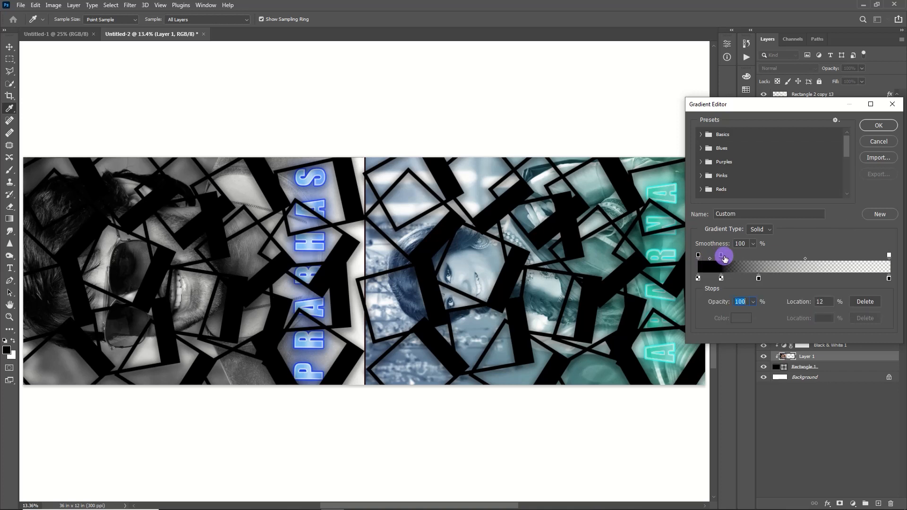
left_click(879, 125)
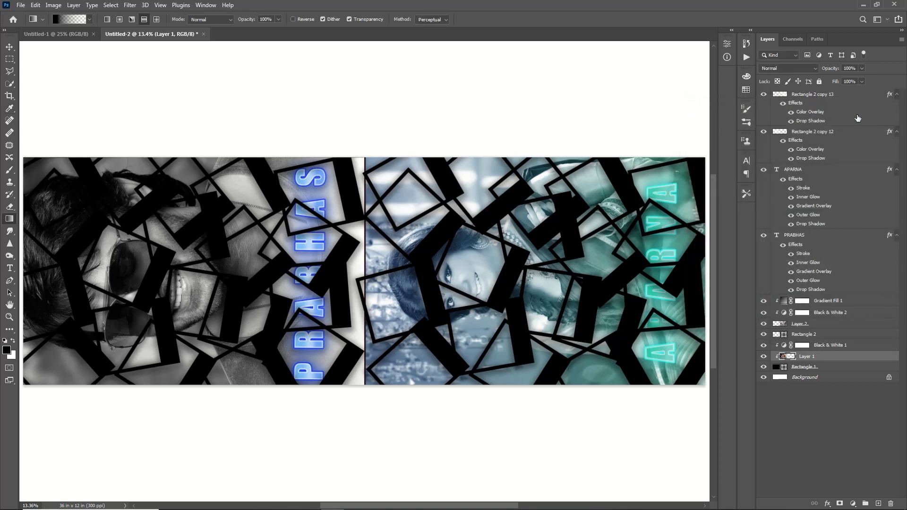
left_click_drag(387, 277, 223, 284)
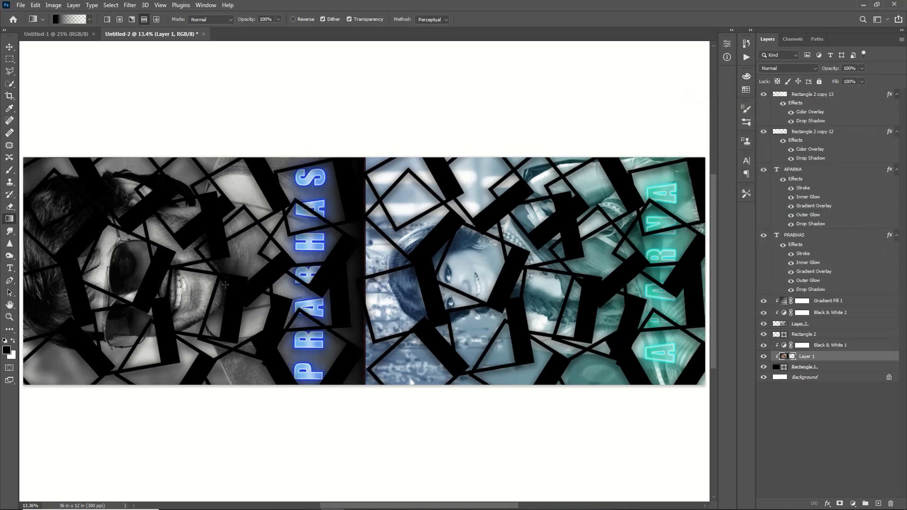
- Duplicate Rectangle 1 and move the copy onto the right half
left_click(812, 324)
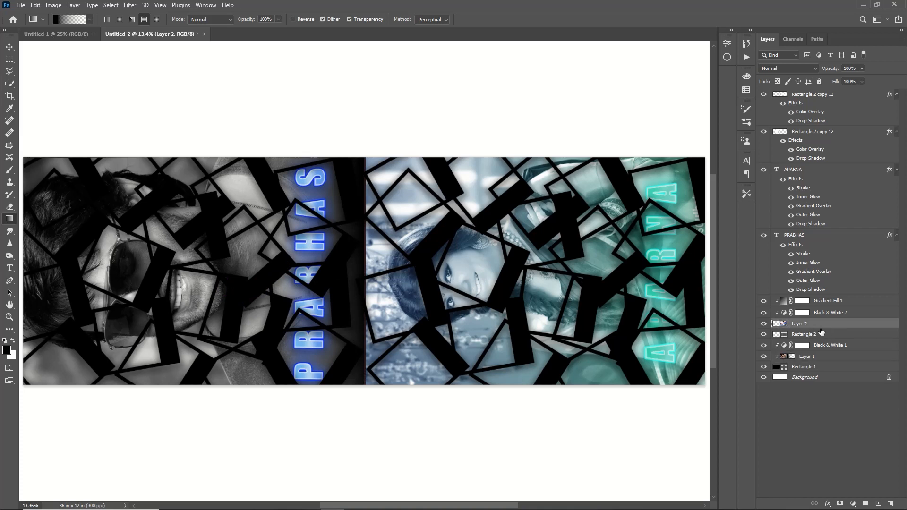
left_click(806, 368)
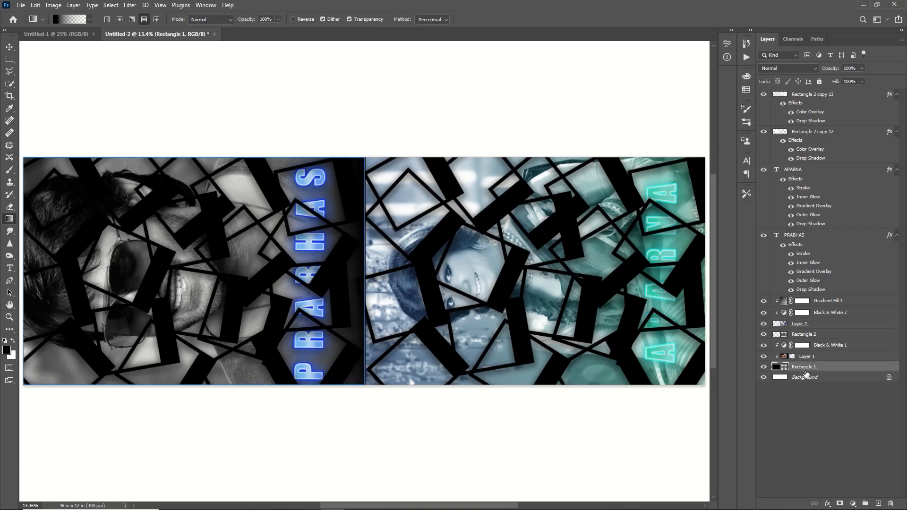
key("ctrl+j")
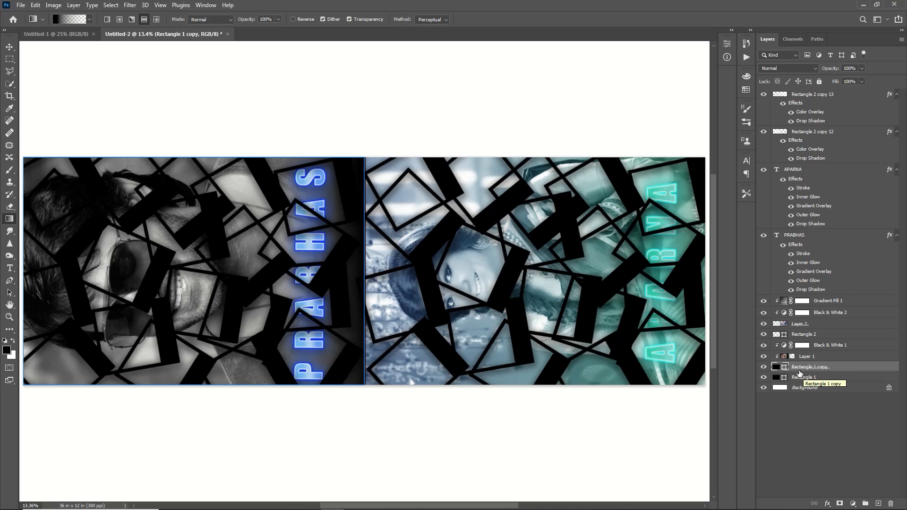
left_click_drag(797, 378, 809, 330)
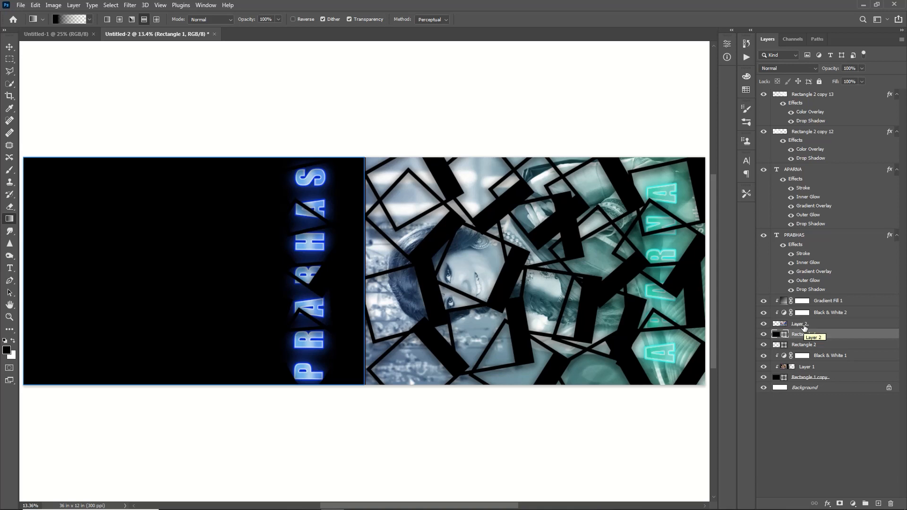
key("v")
left_click_drag(229, 264, 564, 262)
- Clip Layer 2 to the rectangle copy and darken its outer edge with the gradient
right_click(827, 324)
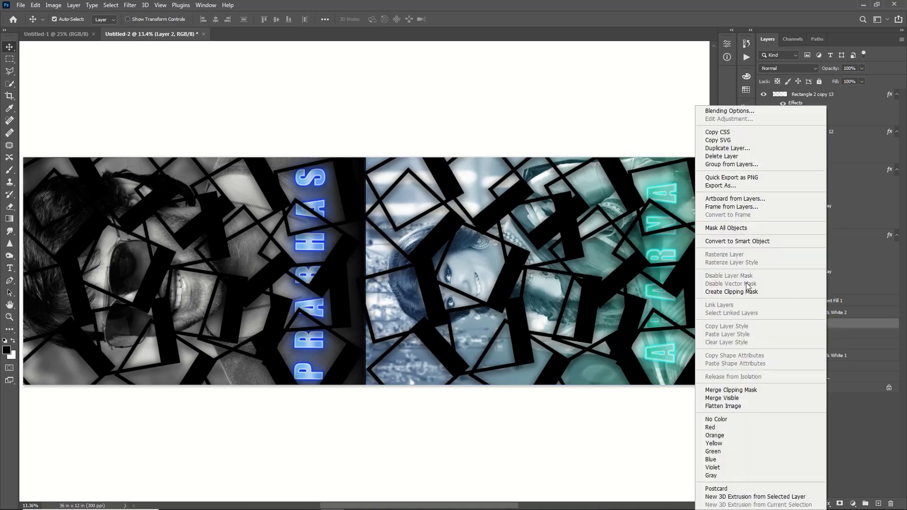
left_click(746, 291)
key("g")
key("ctrl+minus")
left_click_drag(697, 277, 488, 273)
key("ctrl+z")
key("ctrl+shift+z")
- Nudge the APARNA text slightly left and down, then view the whole banner
key("v")
left_click(641, 260)
key("shift+Left")
key("shift+Left")
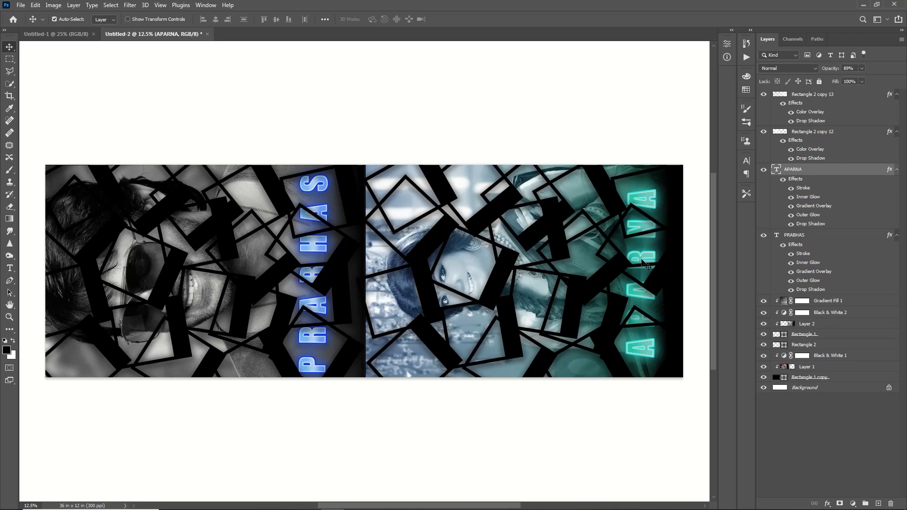
key("shift+Down")
key("shift+Down")
key("shift+Down")
key("shift+Down")
key("shift+Down")
key("shift+Down")
key("shift+Down")
key("shift+Down")
key("ctrl+0")
left_click_drag(415, 505, 217, 491)
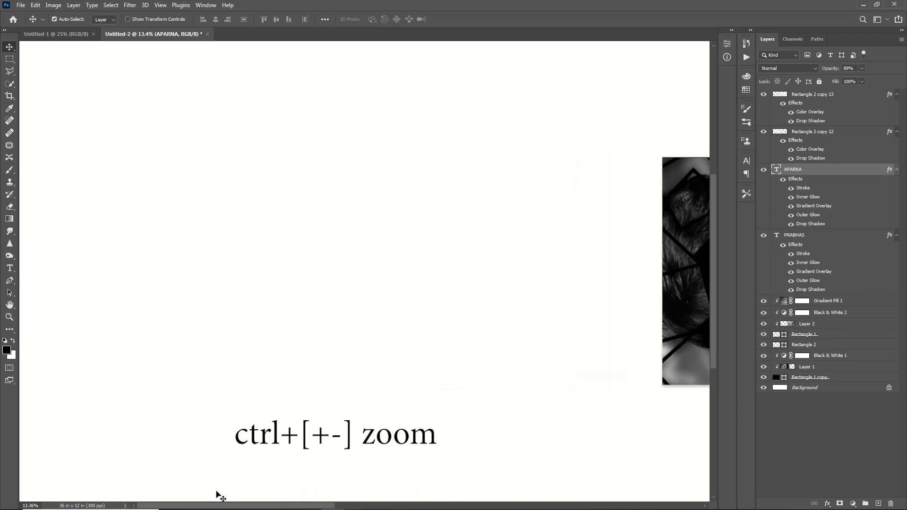
key("ctrl+plus")
key("ctrl+plus")
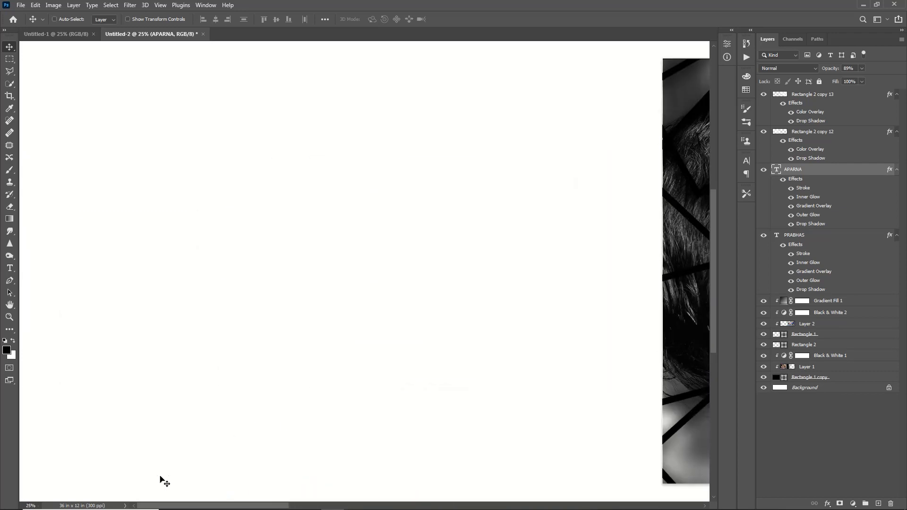
left_click_drag(188, 504, 330, 505)
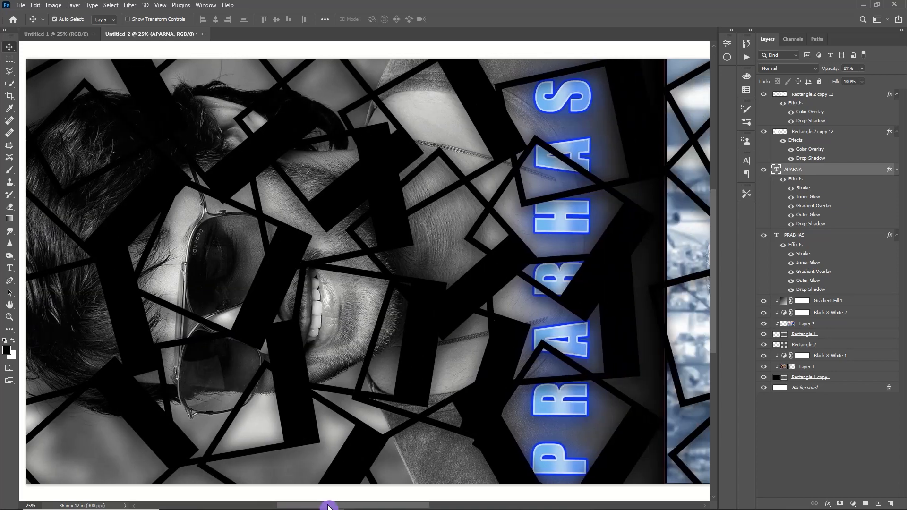
left_click_drag(303, 505, 438, 507)
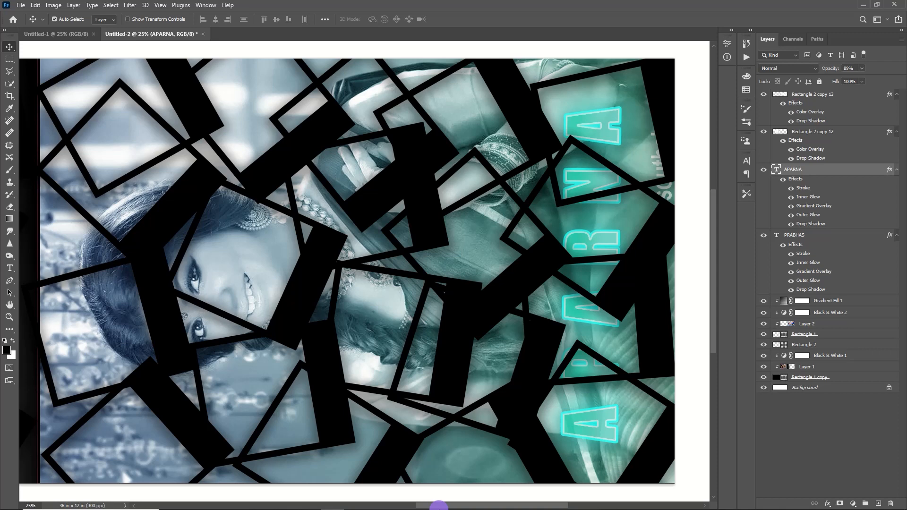
left_click_drag(439, 506, 293, 500)
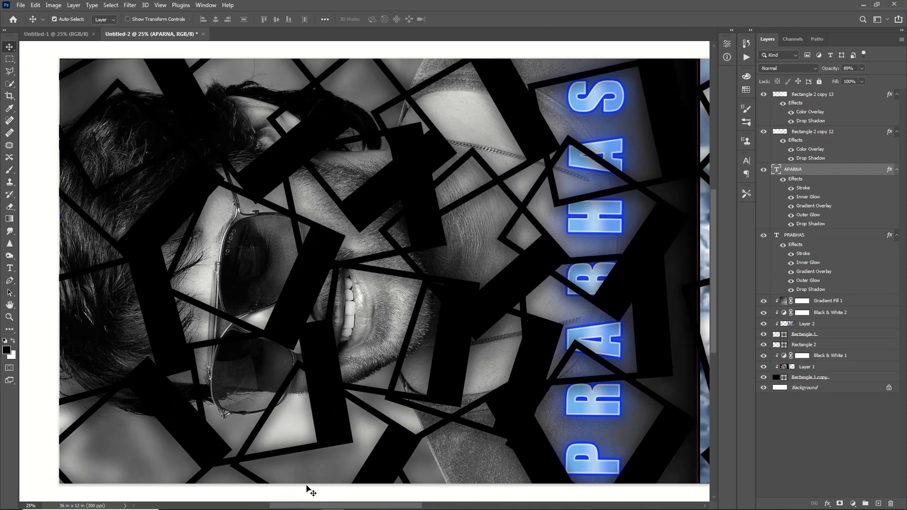
key("ctrl+0")
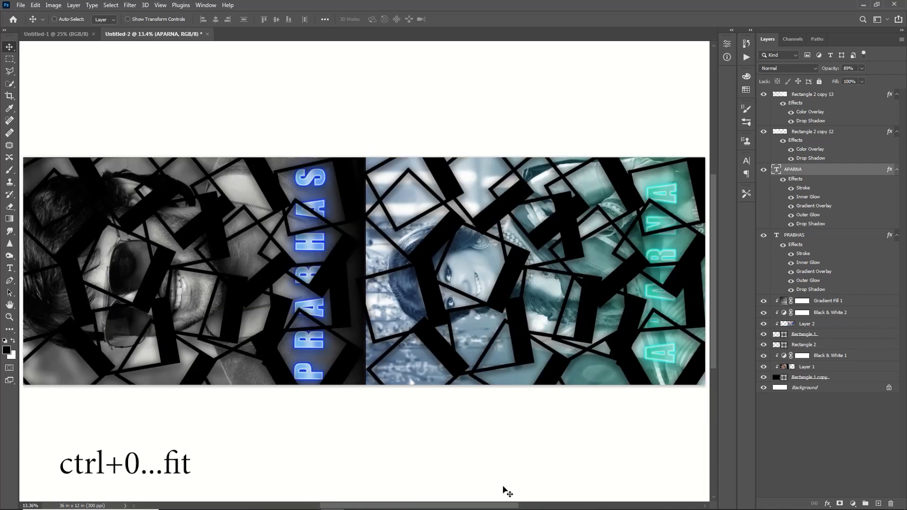